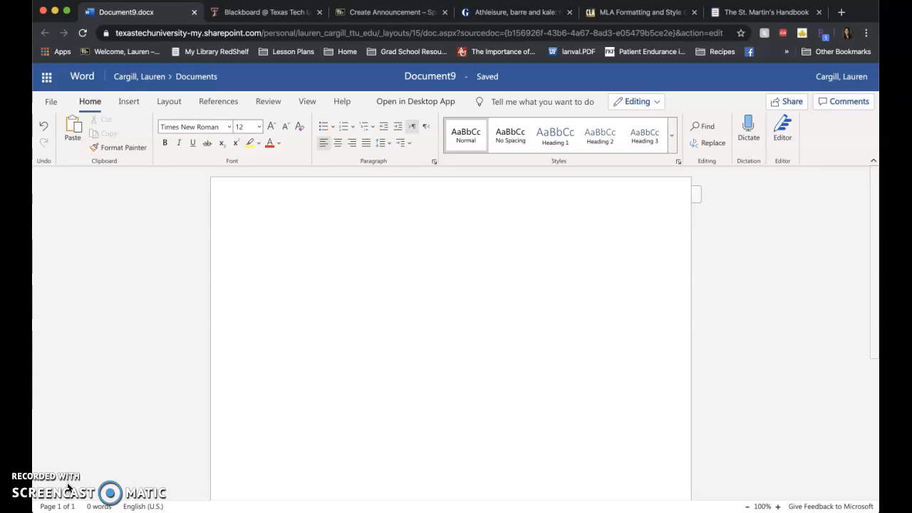
Step: Look over the apps offered in the Office 365 app launcher and return to the blank document
mouse_move(36, 510)
click(47, 324)
click(178, 283)
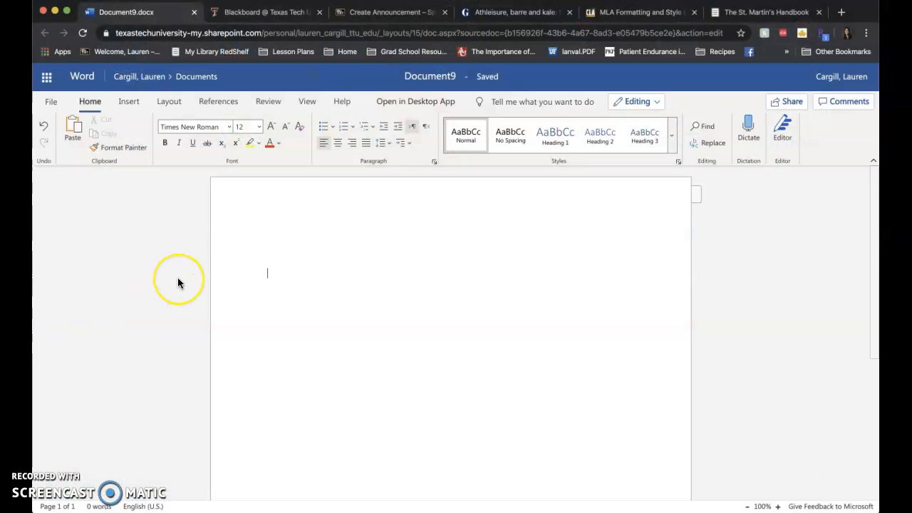
click(47, 76)
click(97, 151)
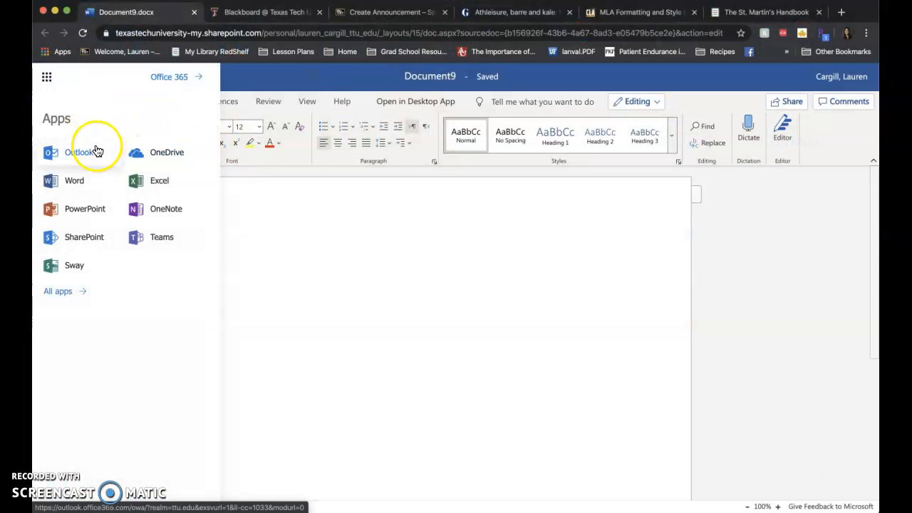
click(107, 183)
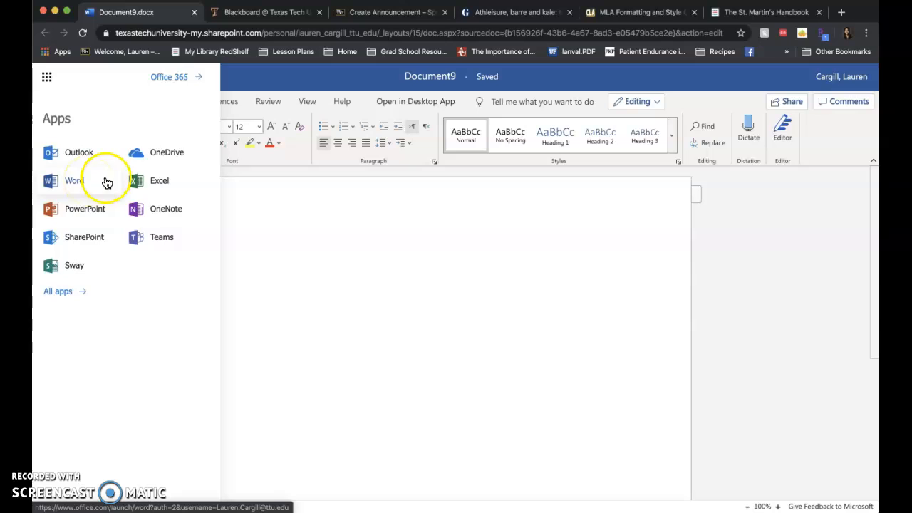
click(53, 86)
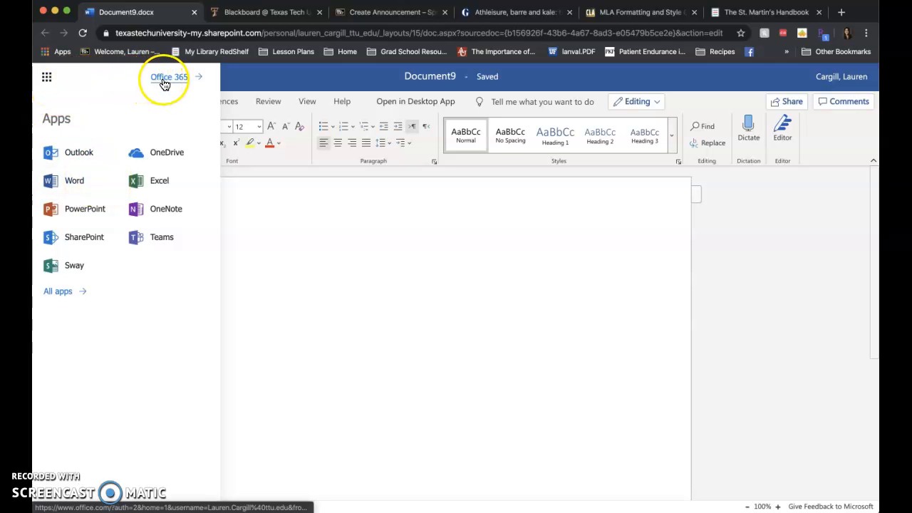
click(46, 80)
click(395, 242)
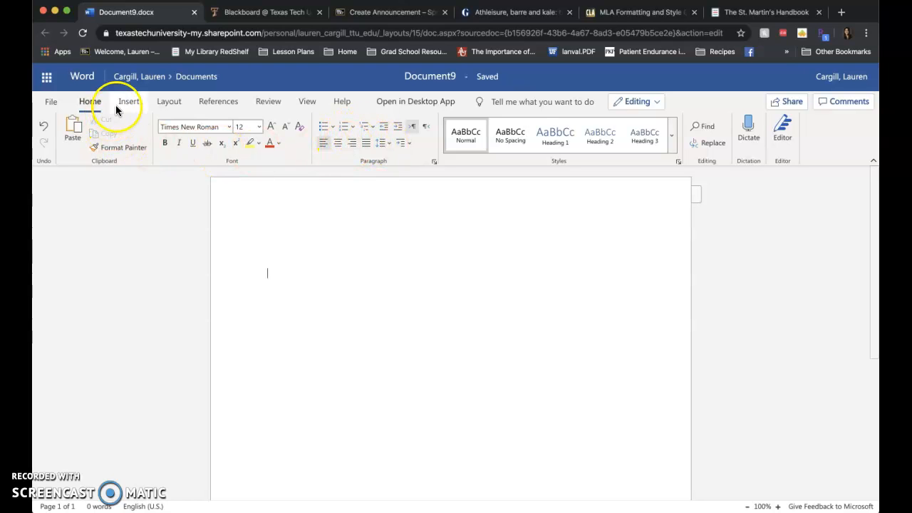
Step: Apply a preset from the page margin options to the document
click(166, 102)
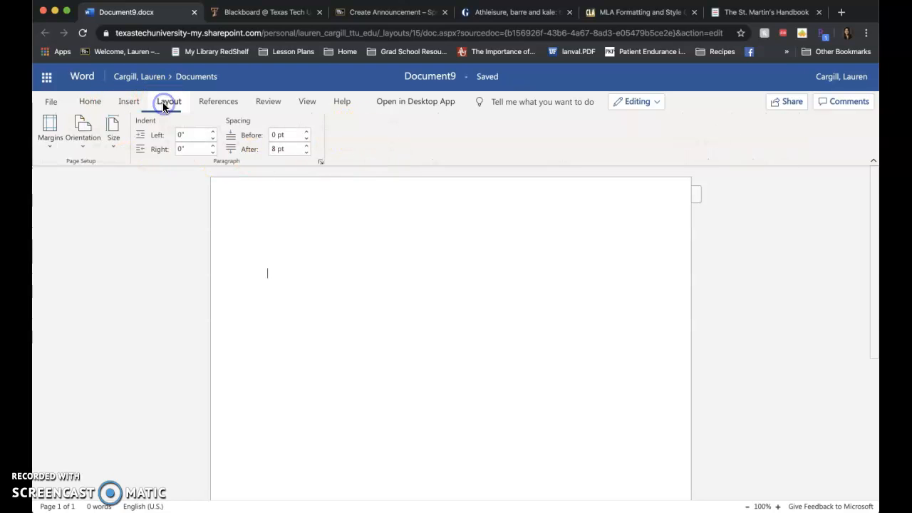
click(45, 130)
click(97, 183)
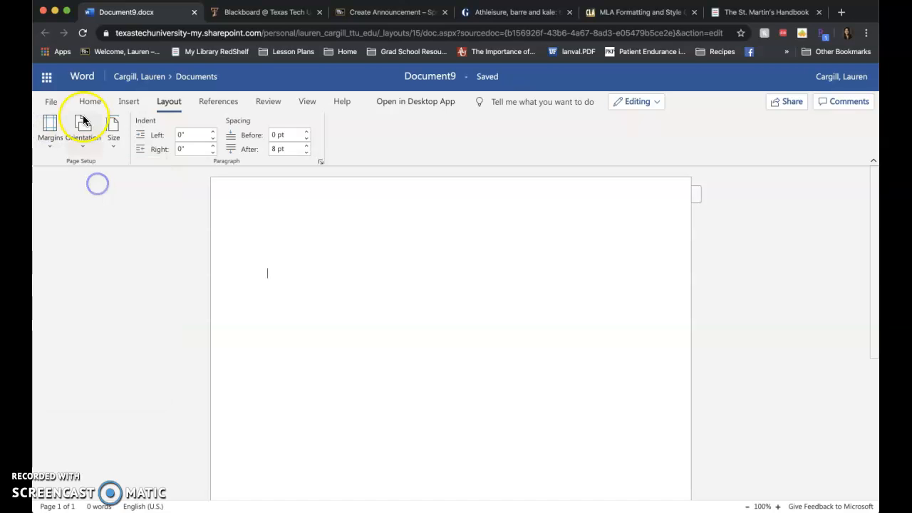
click(88, 101)
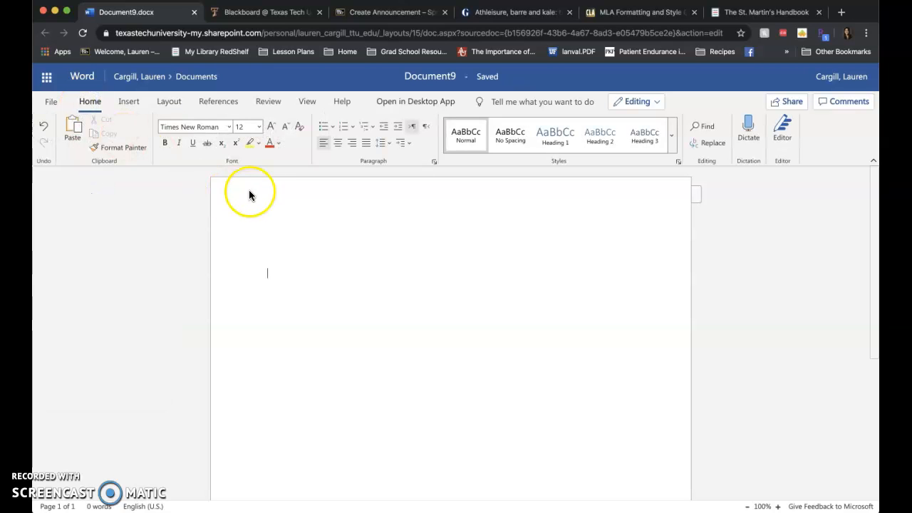
Step: Set the line spacing to double and left-align the text for the paper's heading
click(380, 142)
click(399, 226)
key(ctrl+e)
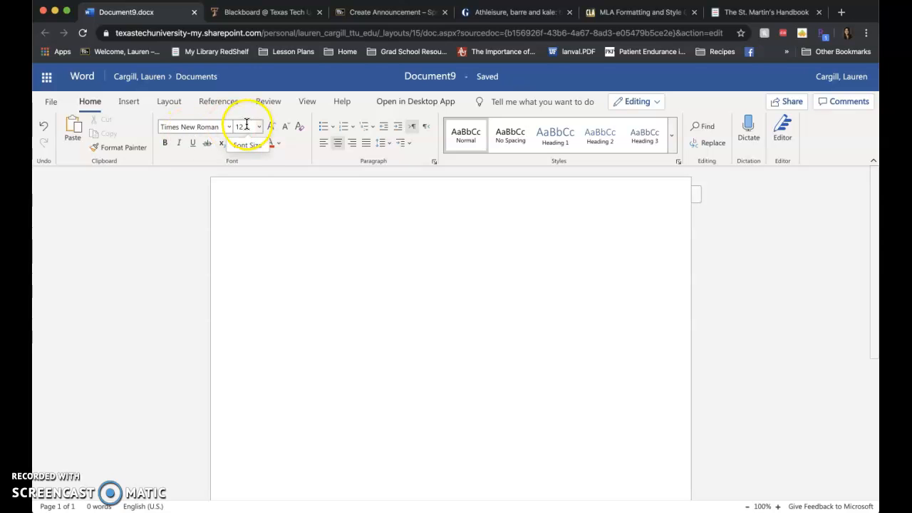
click(324, 143)
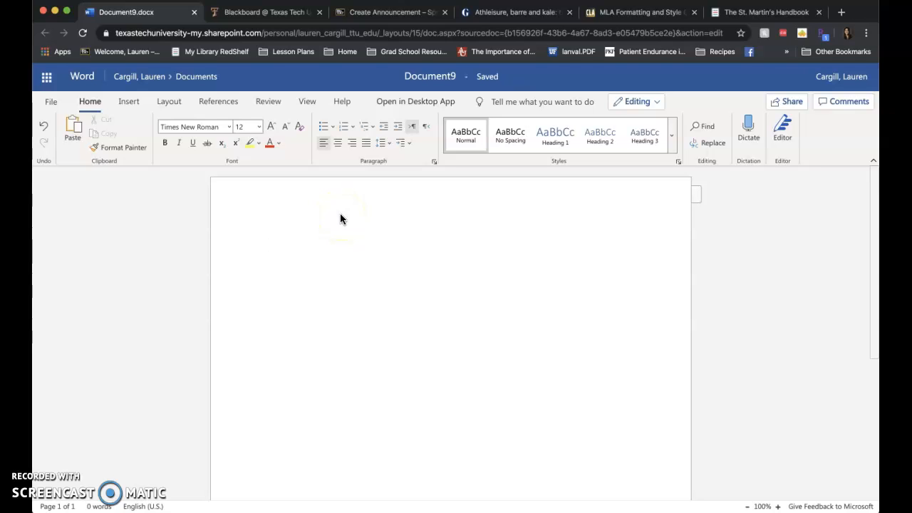
Step: Enter the heading lines: a full name on each of the first two lines, English 1301.D01, and 3 April 2020
click(299, 218)
text(Lauren Cargill)
key(Return)
text(Lauren Cargill)
key(Return)
text(English 1301.D01 )
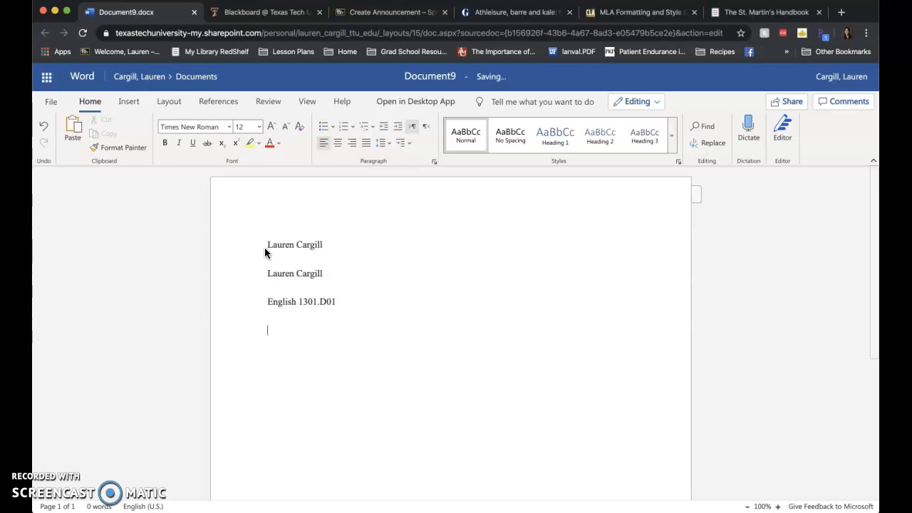
text(3 April 2020)
key(Return)
Step: Add the centered title "Rhetorical Analysis Draft" on the line below the date
click(319, 194)
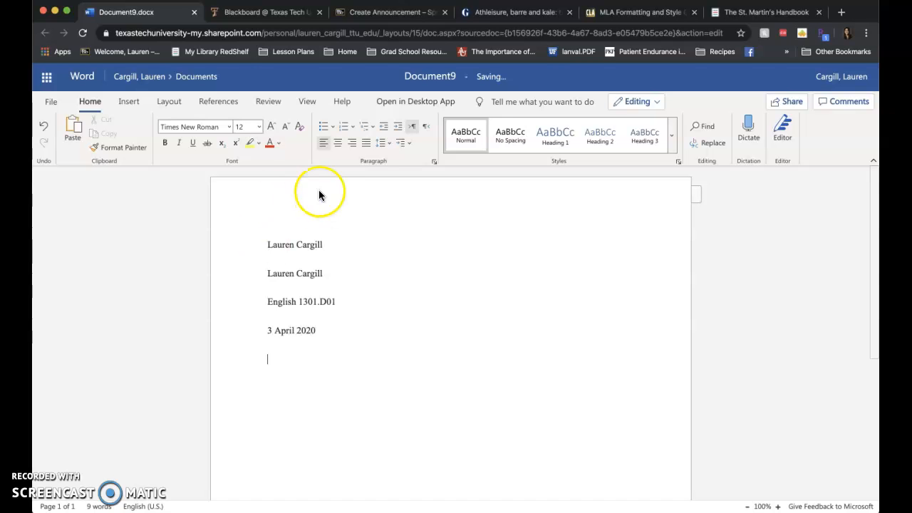
click(337, 143)
text(Rhetorical Analysis Draft)
key(Return)
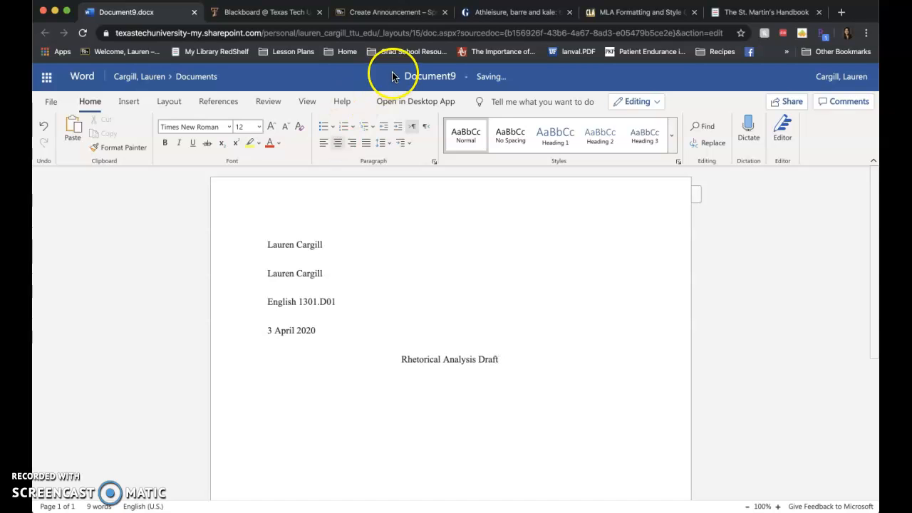
scroll(492, 302, down, 1)
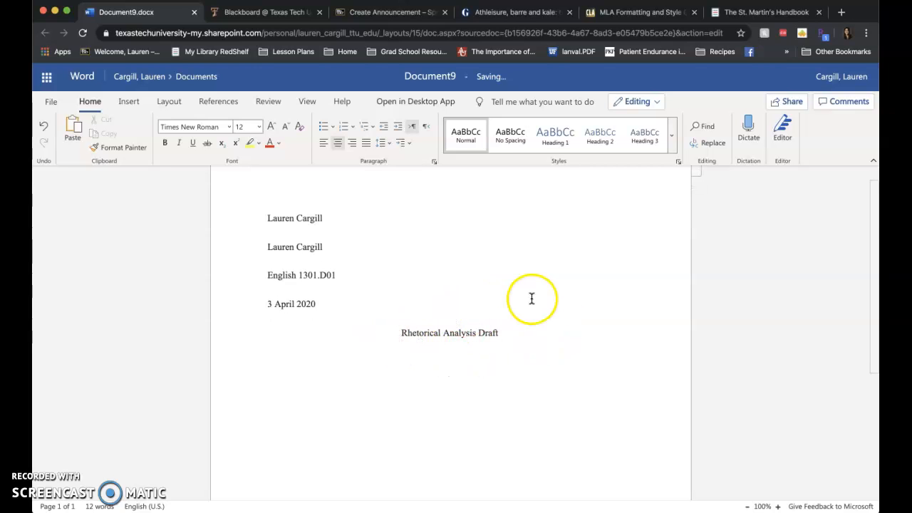
scroll(479, 257, down, 1)
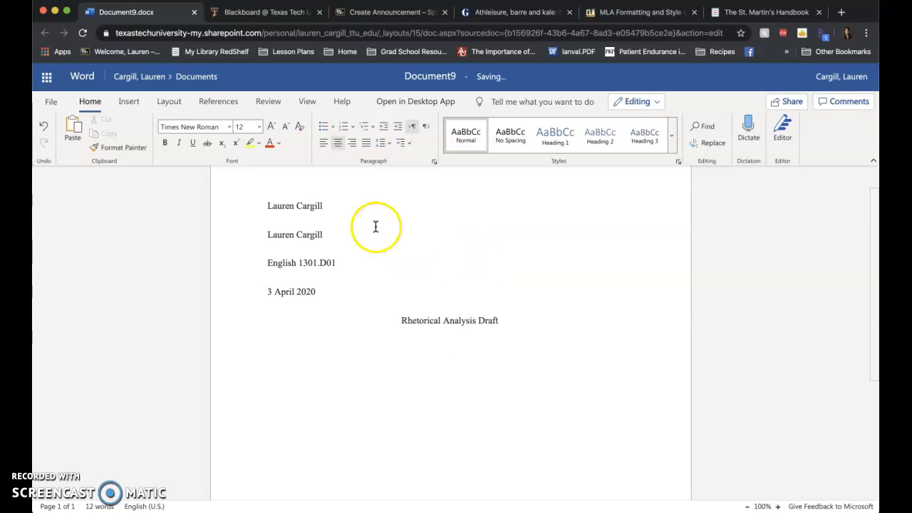
click(396, 306)
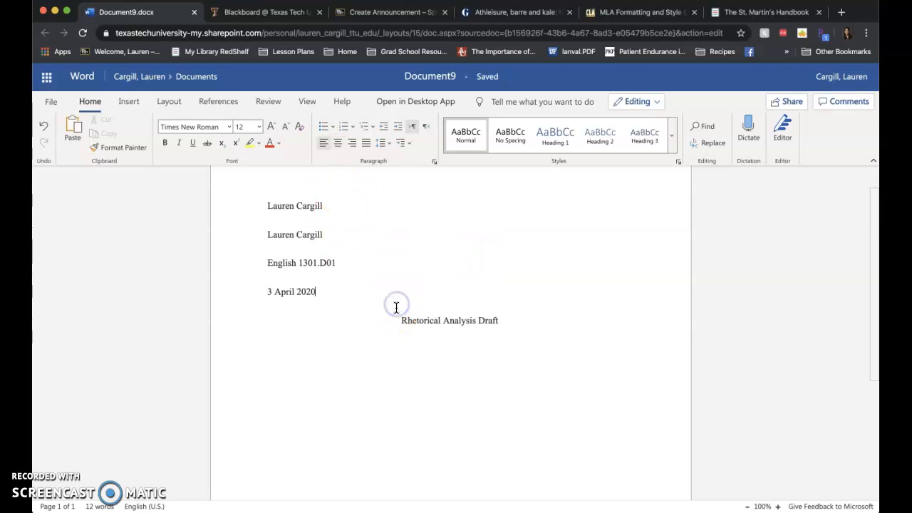
key(Return)
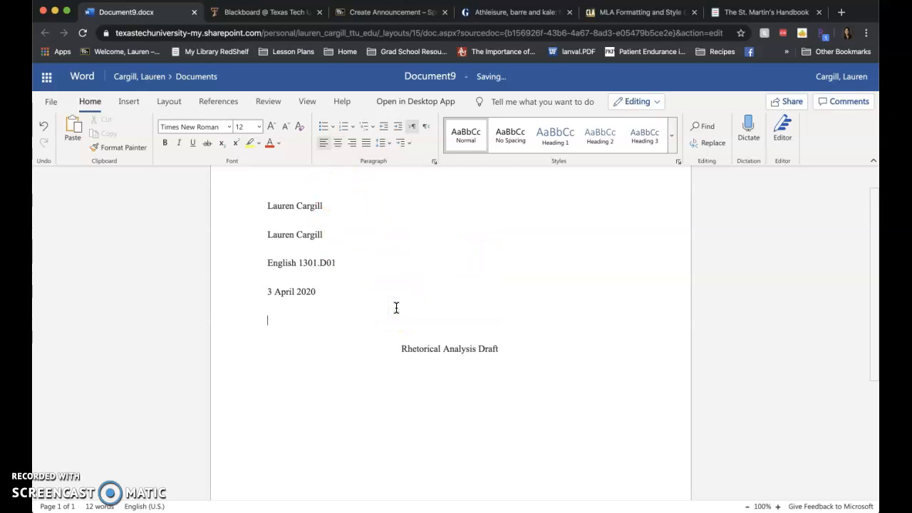
key(Return)
key(BackSpace)
key(BackSpace)
Step: Start a left-aligned line directly below the title for the body text
click(586, 328)
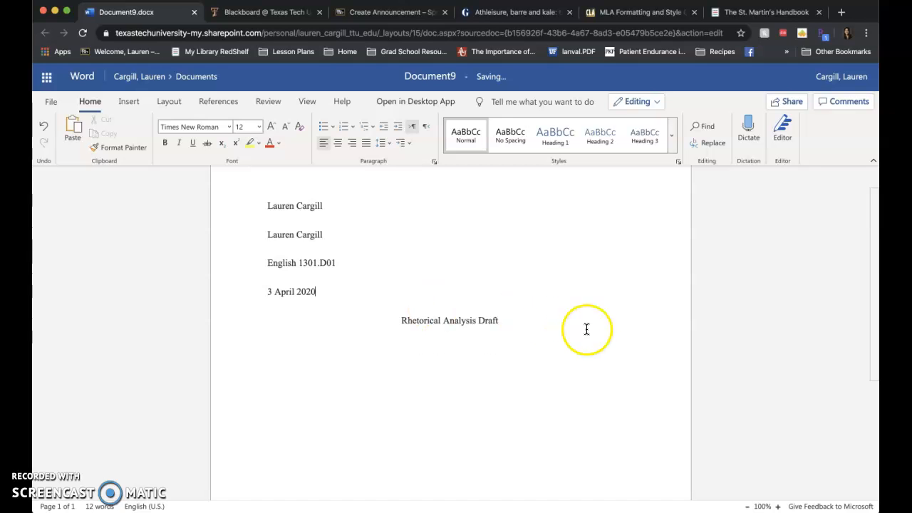
key(Return)
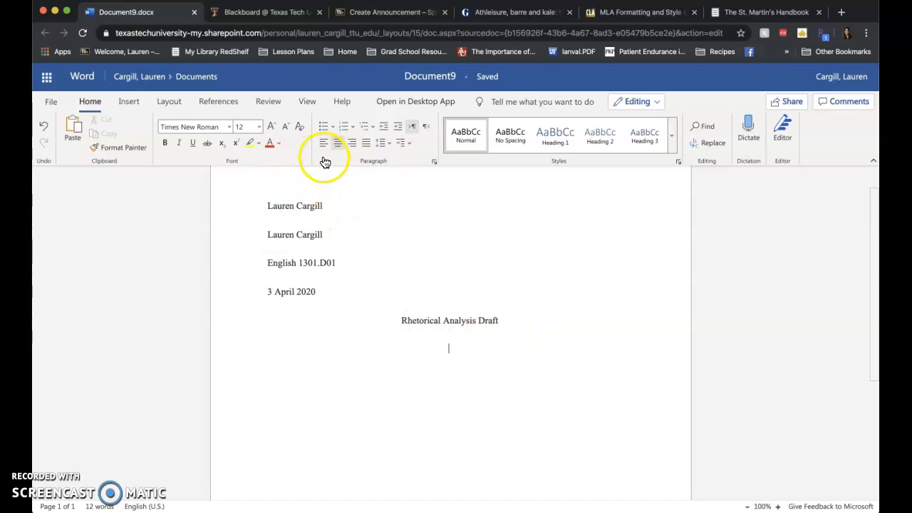
click(513, 321)
key(Return)
click(323, 143)
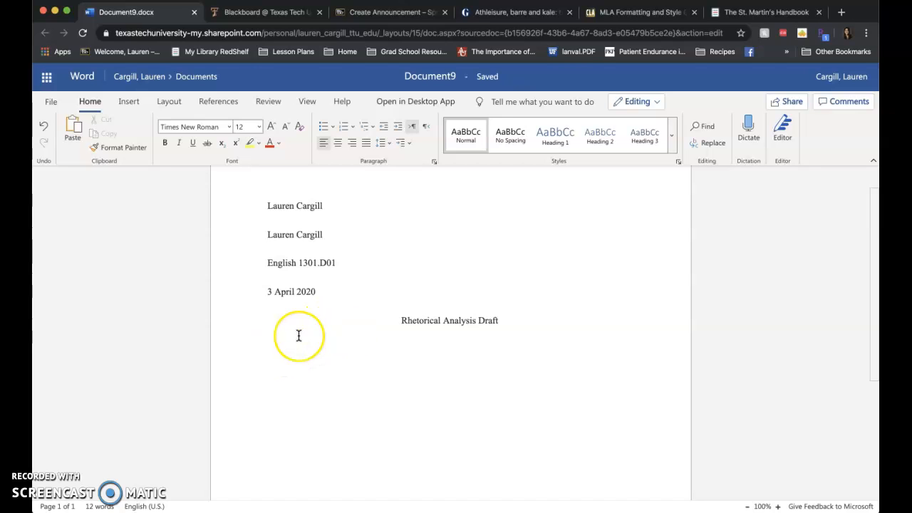
key(BackSpace)
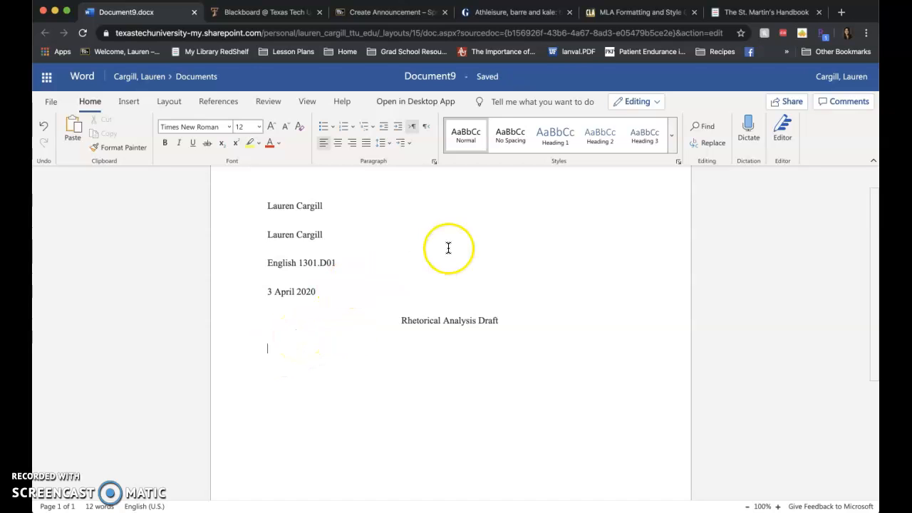
Step: Review the paragraph's alignment, indentation and line spacing settings without changing them
click(411, 144)
click(411, 144)
click(434, 162)
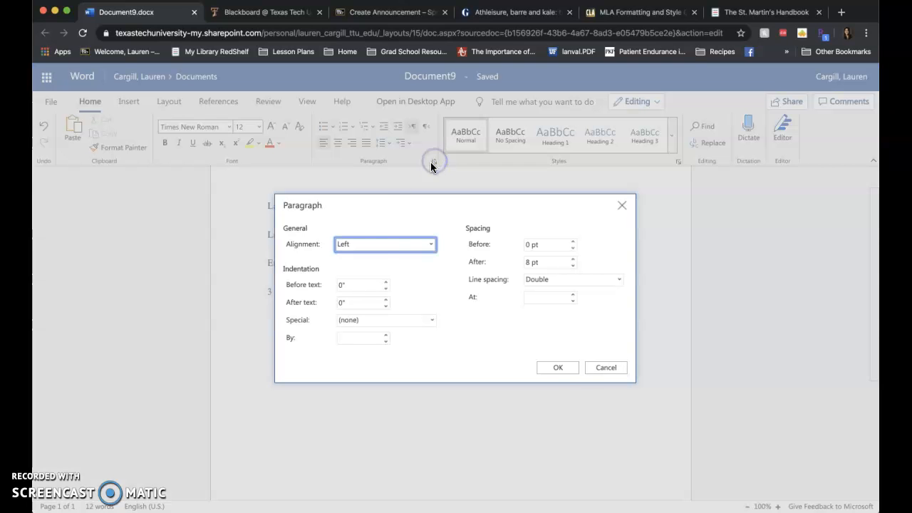
click(560, 371)
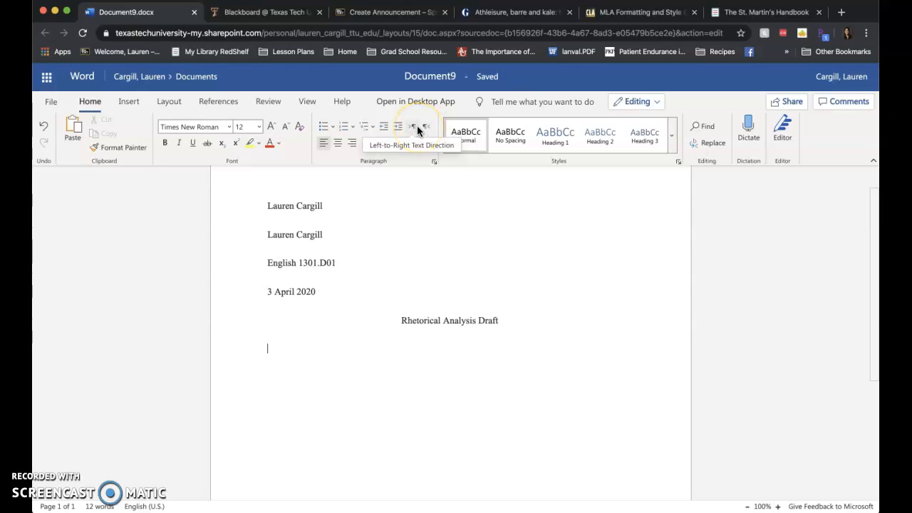
Step: Write a first-line-indented body paragraph of random filler letters below the title, ending with a period
click(273, 345)
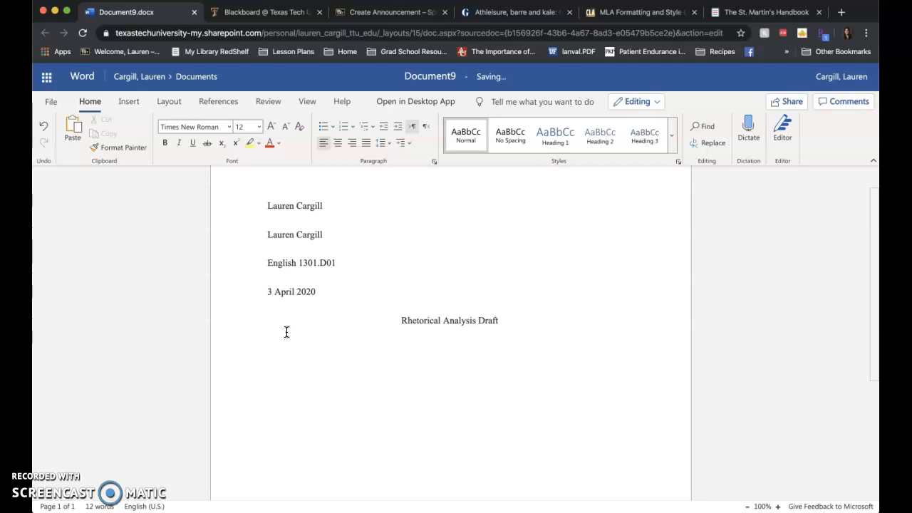
text(ldjfil;jcioejiojhiofhjioadjfljerk)
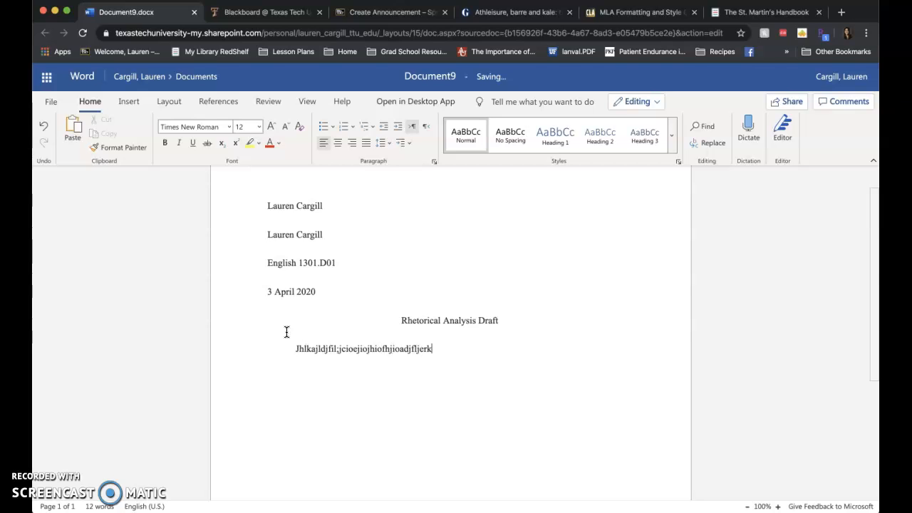
text(jaiojeoajioejfihaeuifbkahdufhai;oehfioahfuwehaioehfilawjhefuohwe;ofhalwjefiuawjefoiuwhae;ofhewajfe;ioj;awpjfeaoije;faw.)
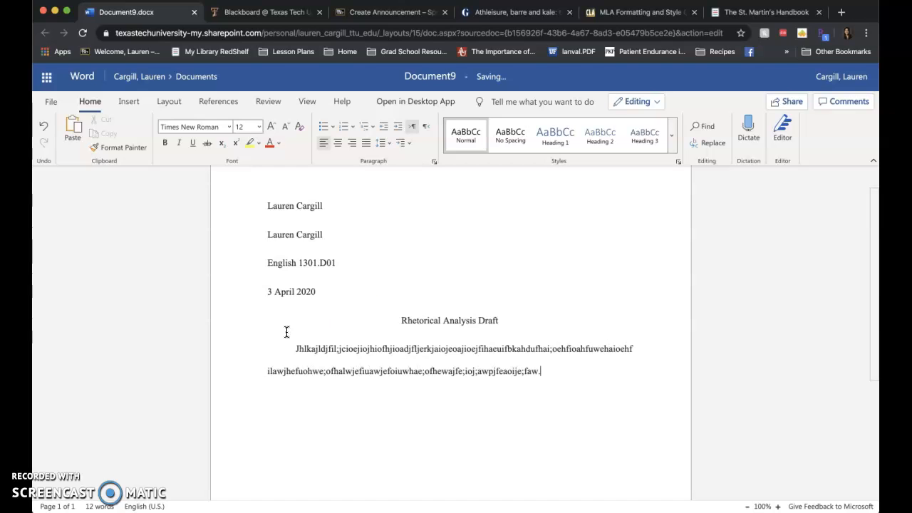
Step: Add the in-text citation "(Tolentino p. 4)" after the filler paragraph and start a new indented paragraph
scroll(531, 305, down, 1)
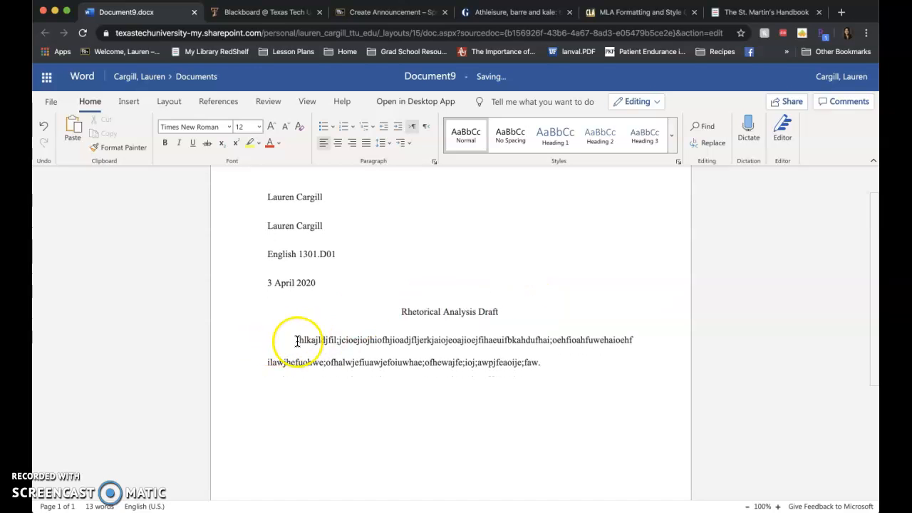
scroll(590, 346, down, 5)
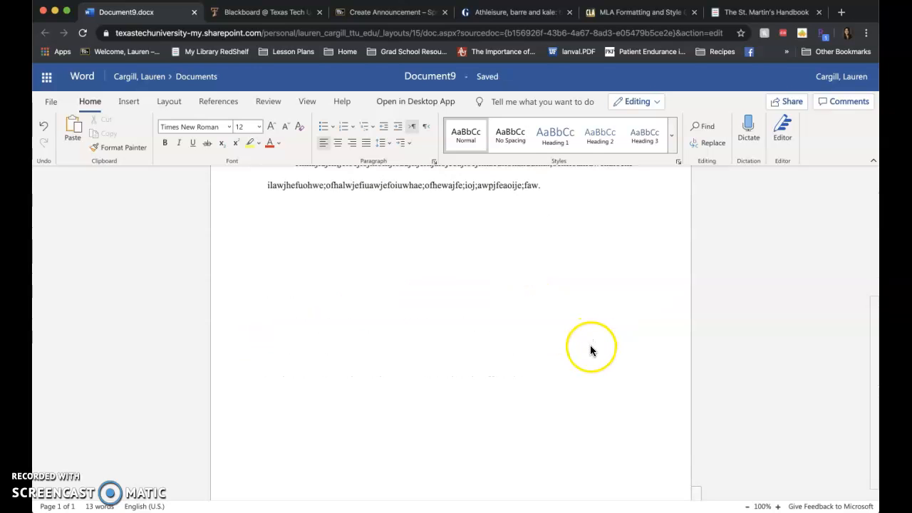
scroll(591, 345, up, 3)
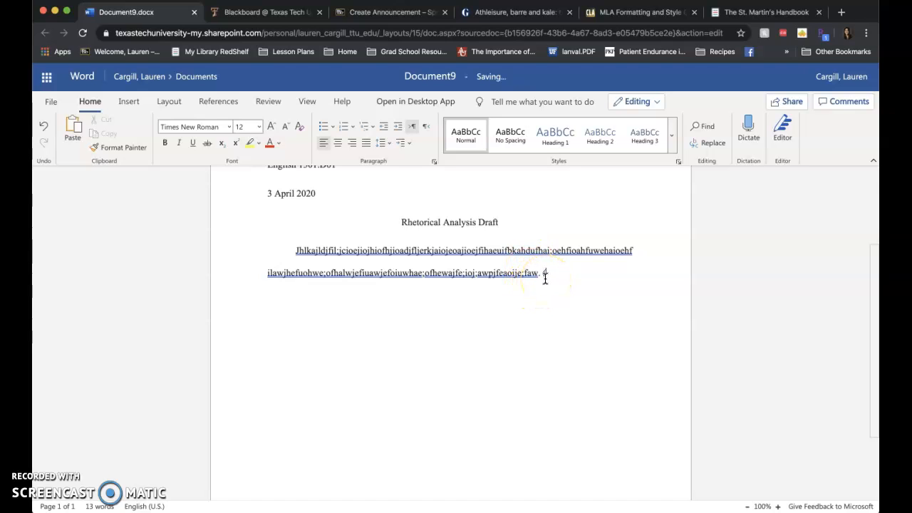
text(To)
text(lentino p. 4))
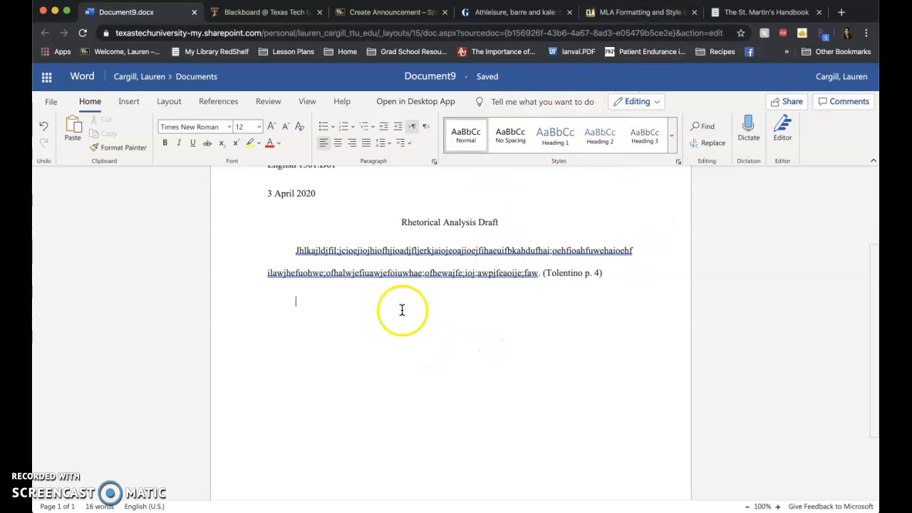
Step: Copy the highlighted passage beginning "Can you see this woman yet?" from the Guardian article and return to the Word draft
click(494, 18)
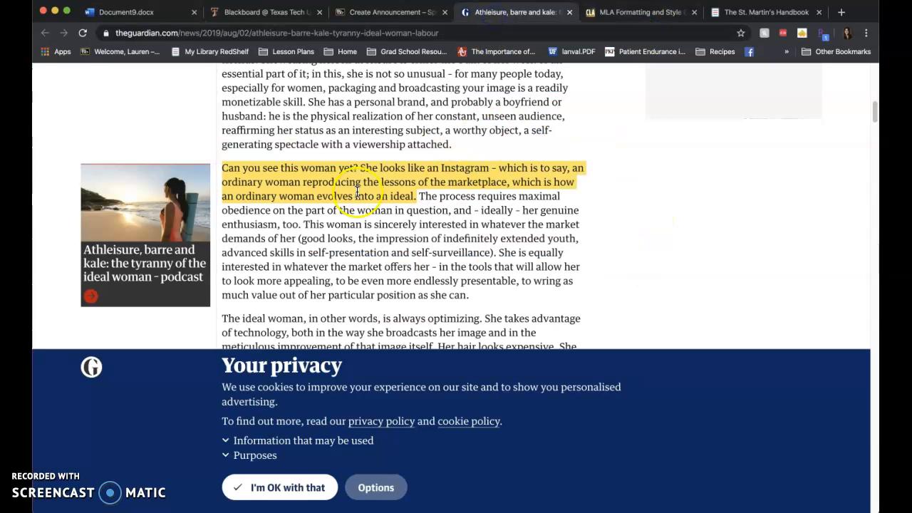
right_click(335, 171)
click(349, 195)
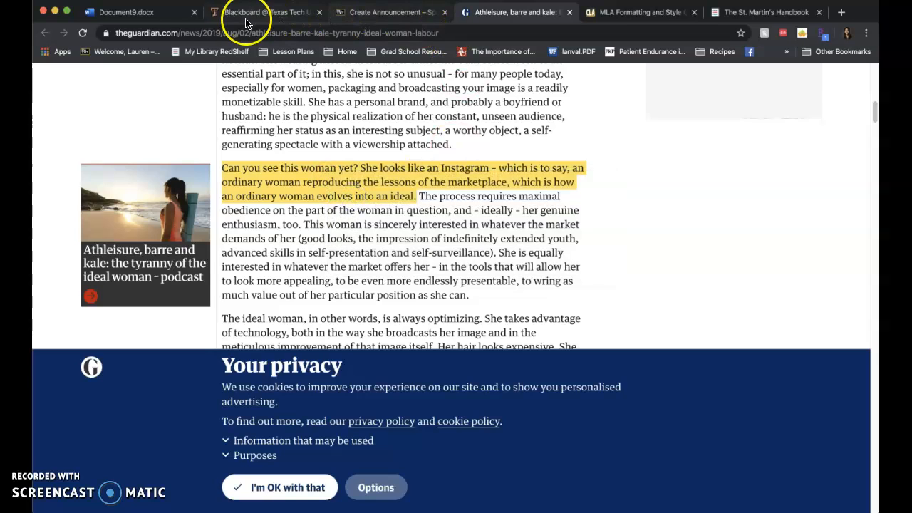
click(146, 12)
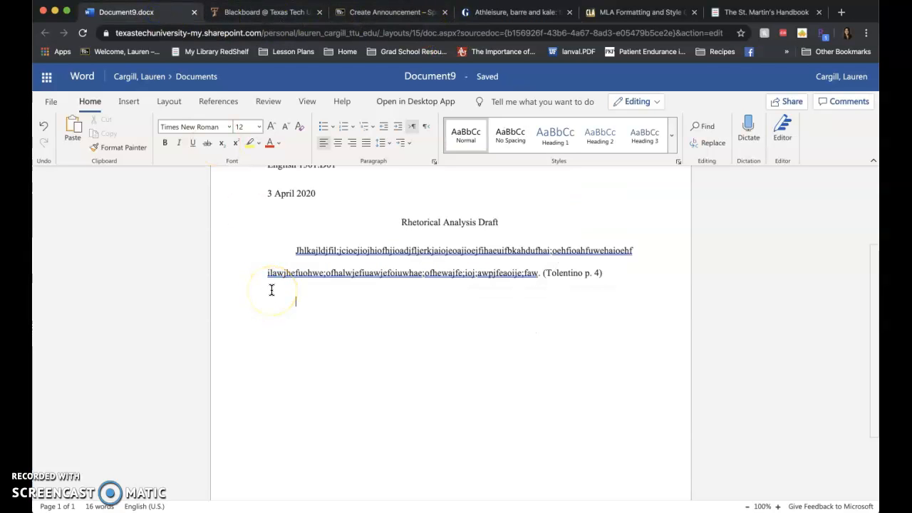
Step: Write the lead-in "The article argues," at the start of the new indented paragraph, correcting the misspelled word "article"
text(cile argues,)
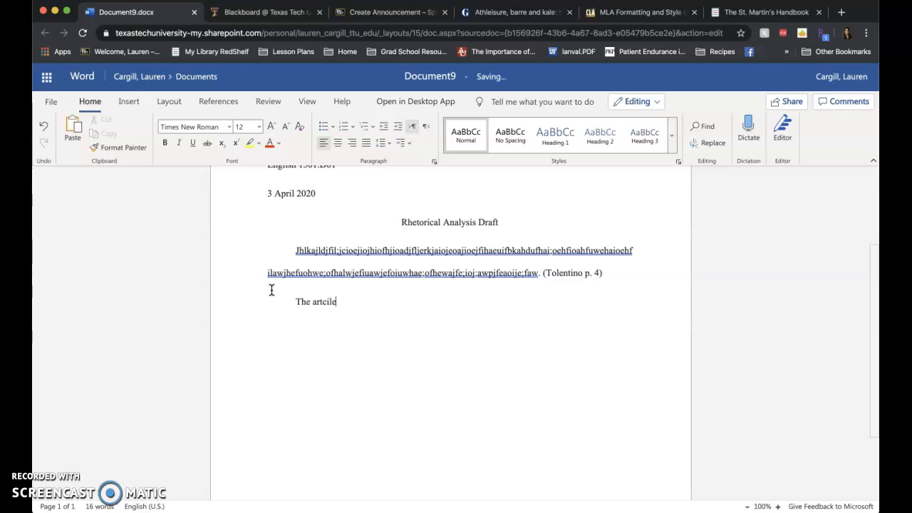
right_click(342, 306)
click(539, 352)
double_click(322, 302)
text(art)
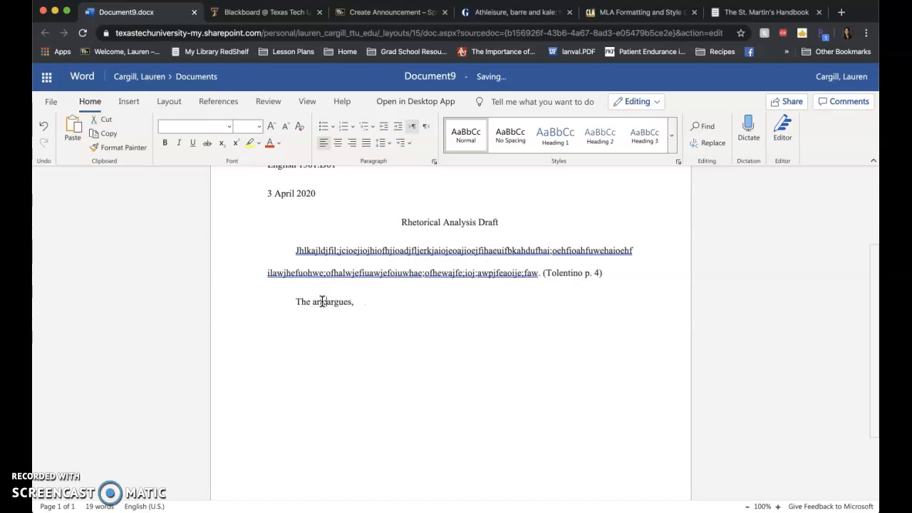
text(icle)
click(416, 302)
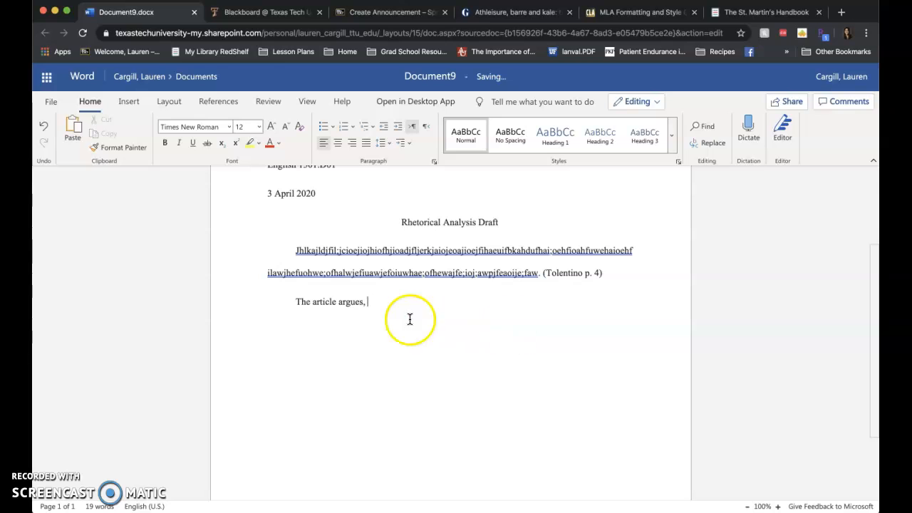
Step: Insert the copied Guardian passage as plain text, enclose it in quotation marks and cite it as "(Tolentino p. 2)."
key(super+v)
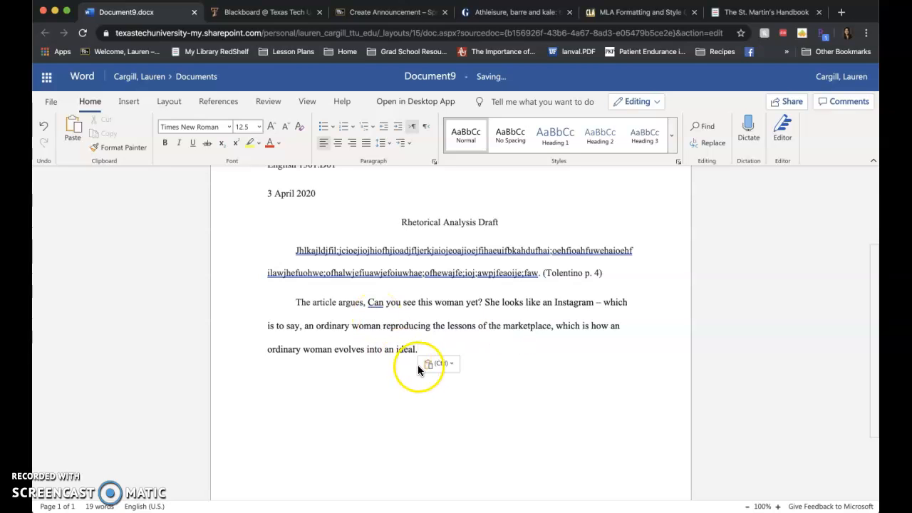
click(440, 364)
click(449, 397)
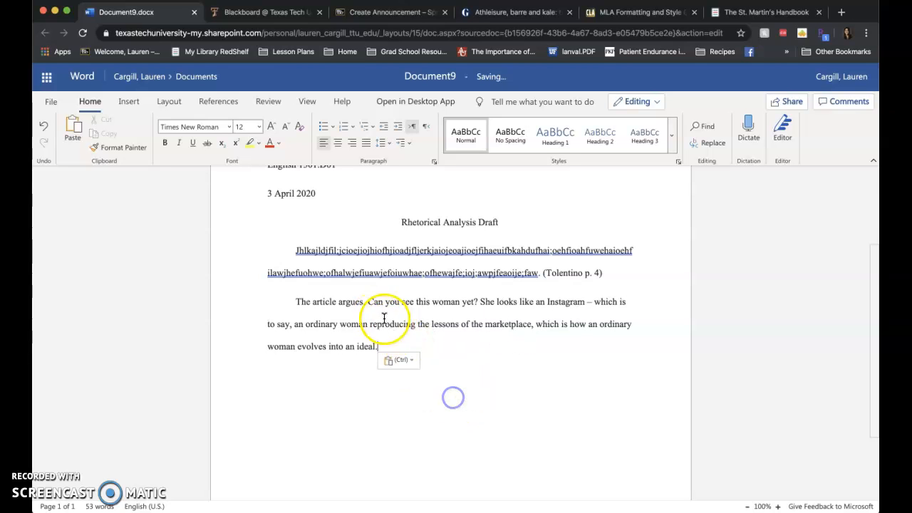
click(371, 303)
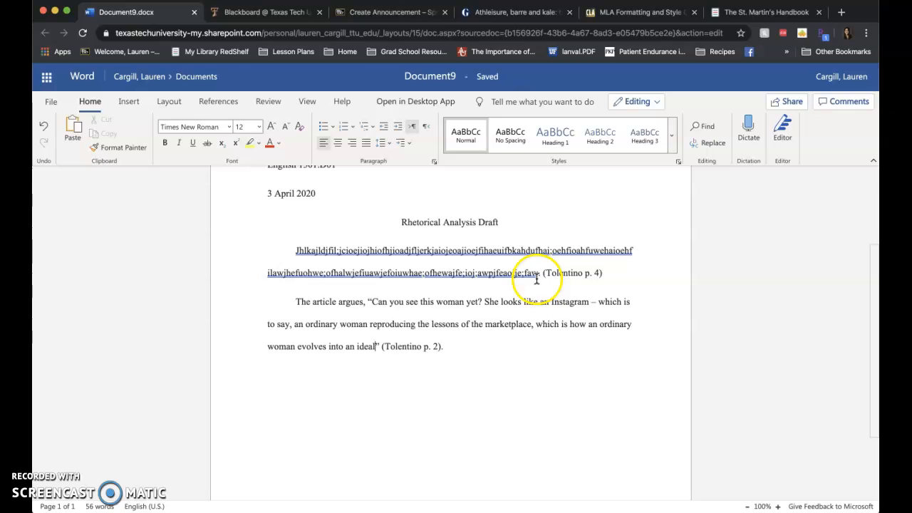
Step: Start a new indented paragraph below the quotation with the lead-in "Tolentino argues," and correct the misspelled author name
click(458, 349)
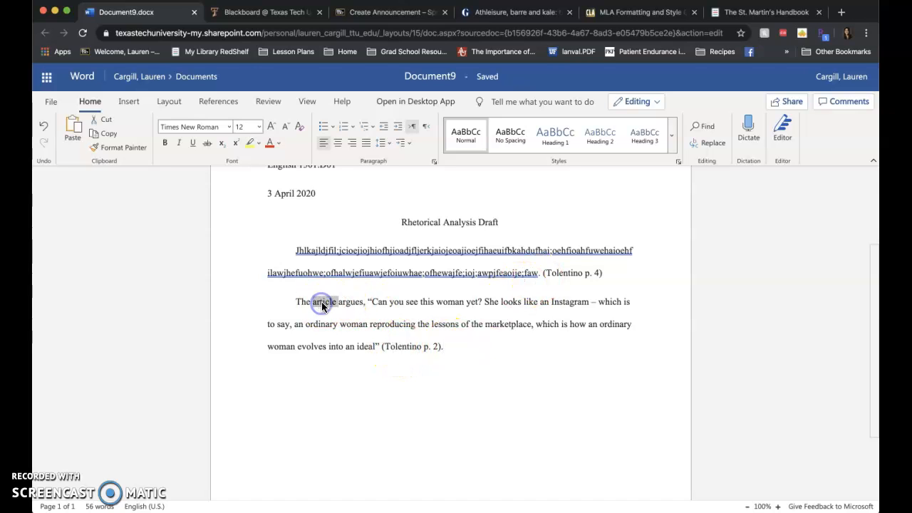
click(515, 353)
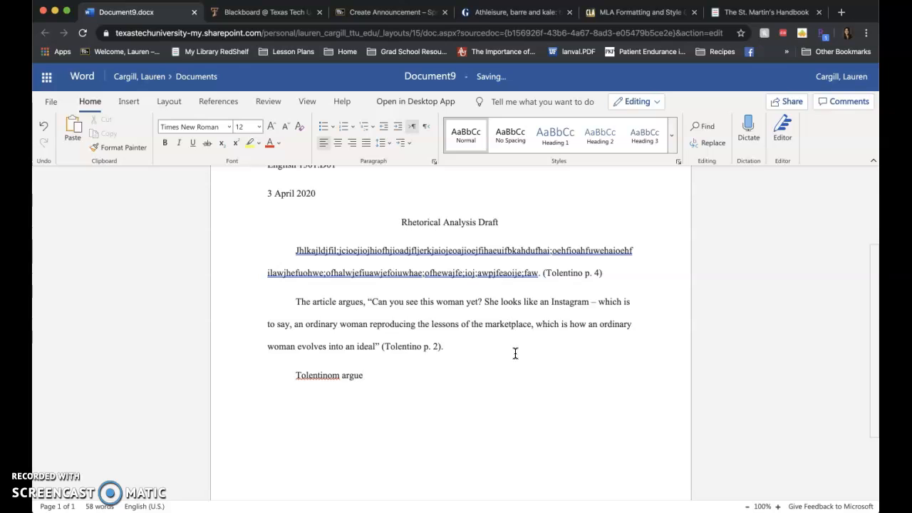
right_click(330, 372)
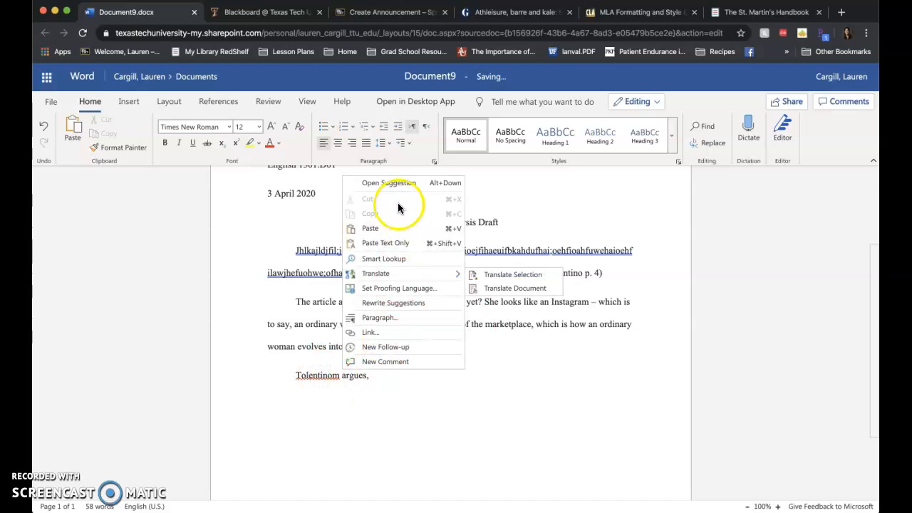
click(331, 373)
click(331, 373)
click(335, 376)
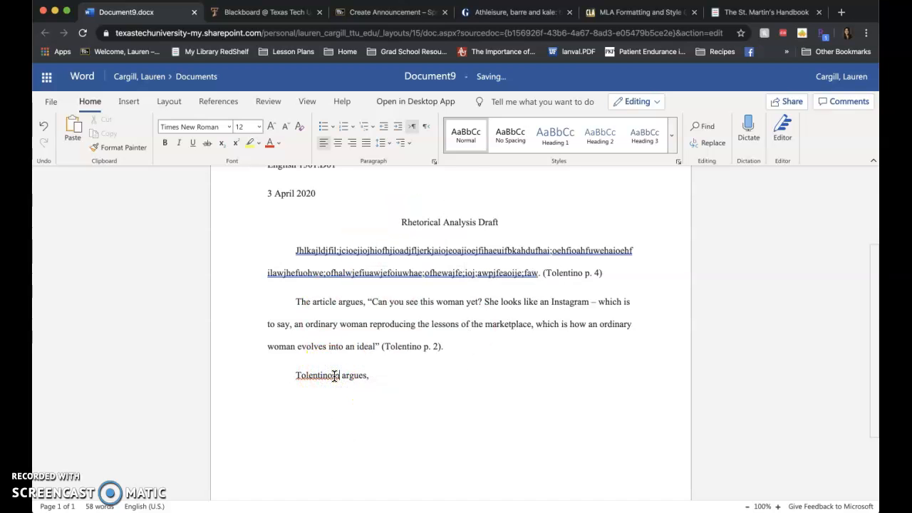
Step: Insert the same quoted passage as plain text after "Tolentino argues," and close it with the citation "(p. 2)."
click(410, 376)
key(super+v)
click(441, 437)
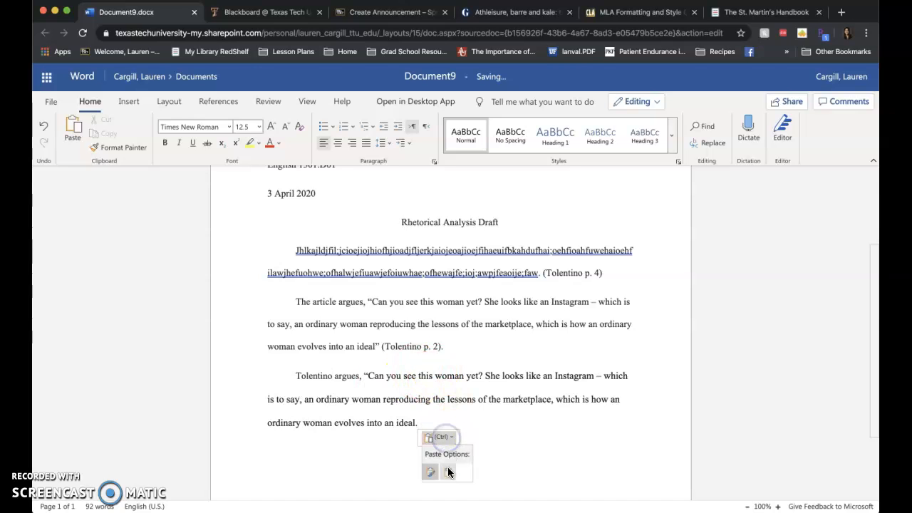
click(449, 472)
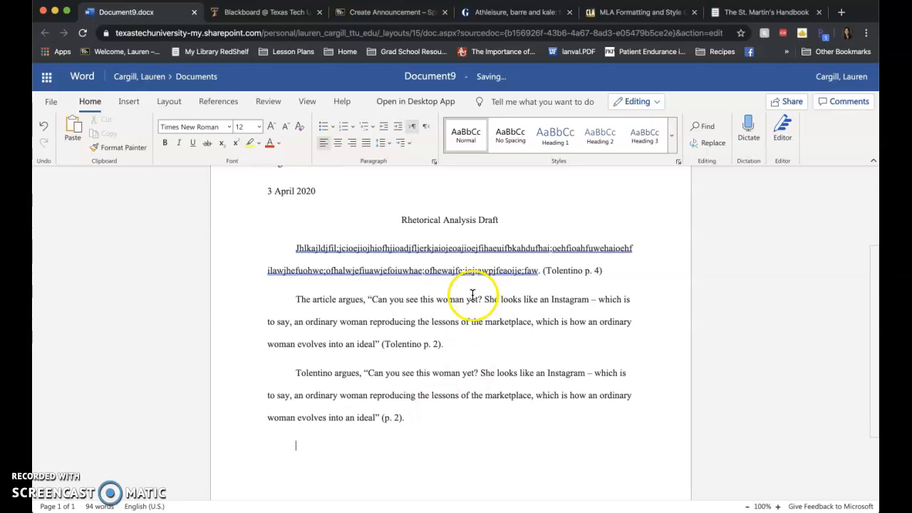
Step: Add the label "Paraphrase-" on its own line before the filler text
click(296, 245)
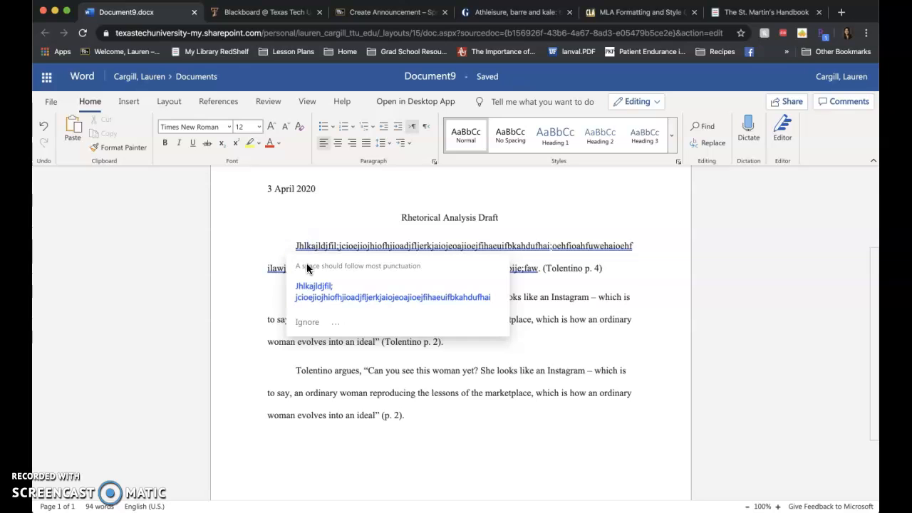
text(Paraphrase-)
key(Return)
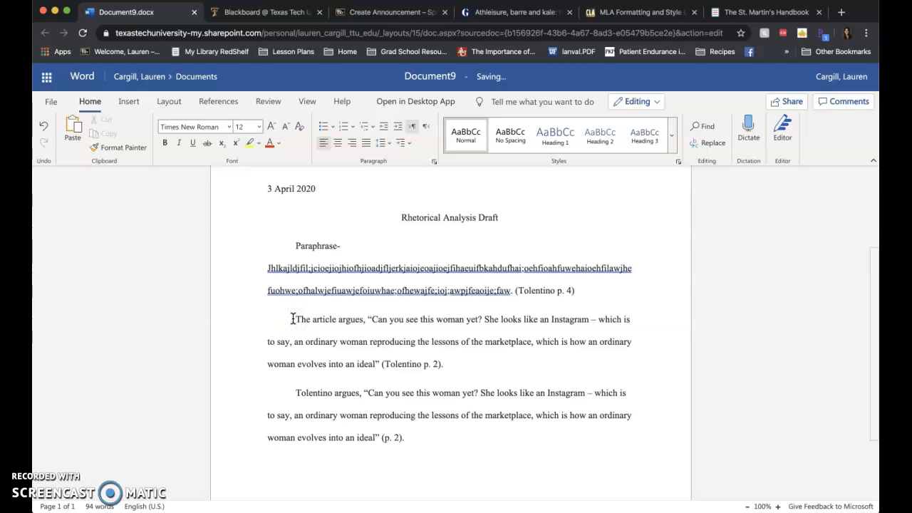
Step: Label the two quotation paragraphs "Quote without author mention in sentence-" and "Quote with author mention in sentence-"
text(Quote without author mentino in sentence-)
click(296, 396)
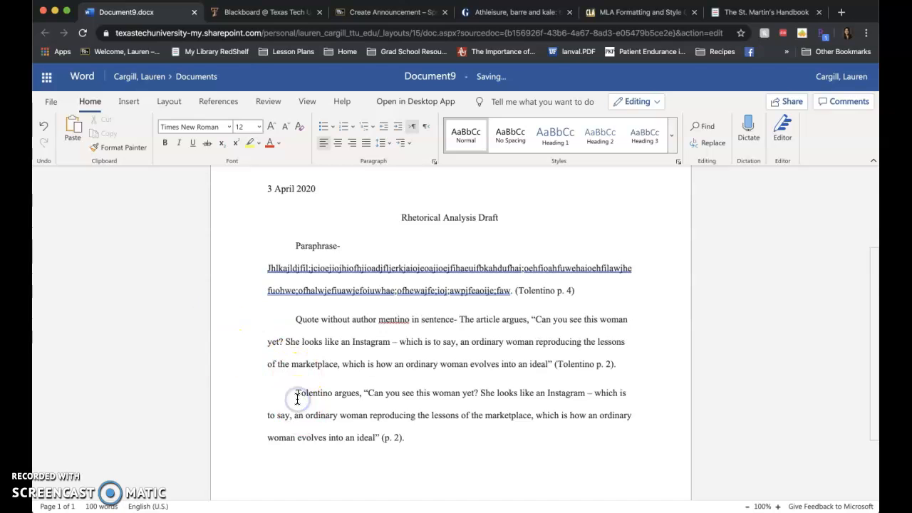
text(Quote with author mention in sentence-)
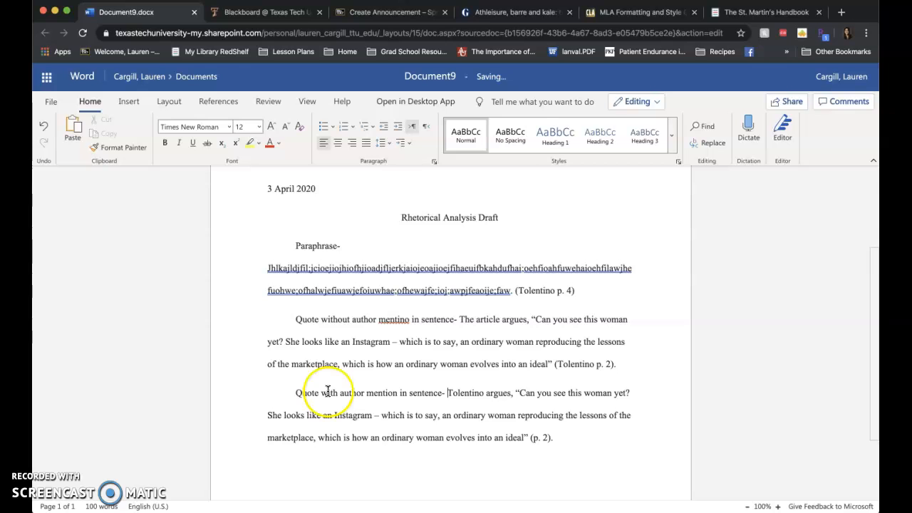
Step: Correct the misspelled "mentino" to "mention" in the label of the first quotation paragraph
right_click(384, 321)
click(387, 322)
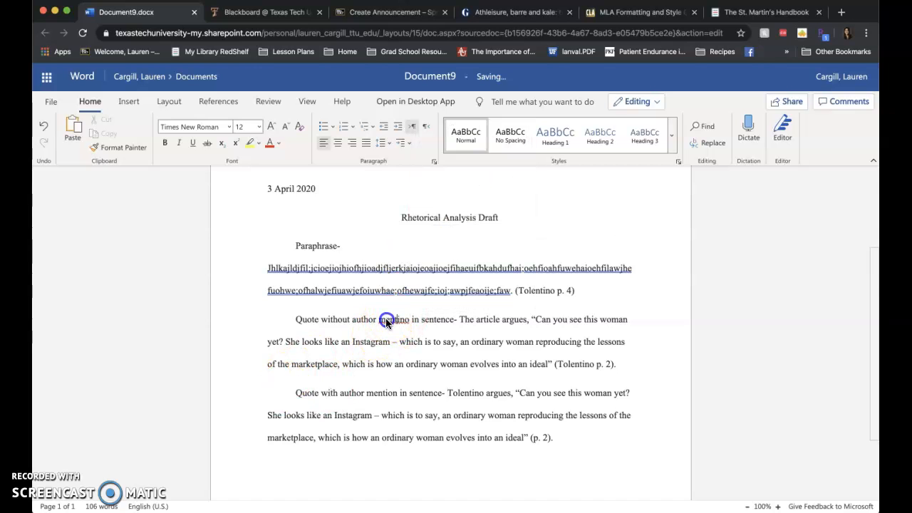
text(mentino)
key(BackSpace)
key(BackSpace)
text(on)
Step: Insert a page break after the last quotation paragraph to start a new page
scroll(591, 406, down, 1)
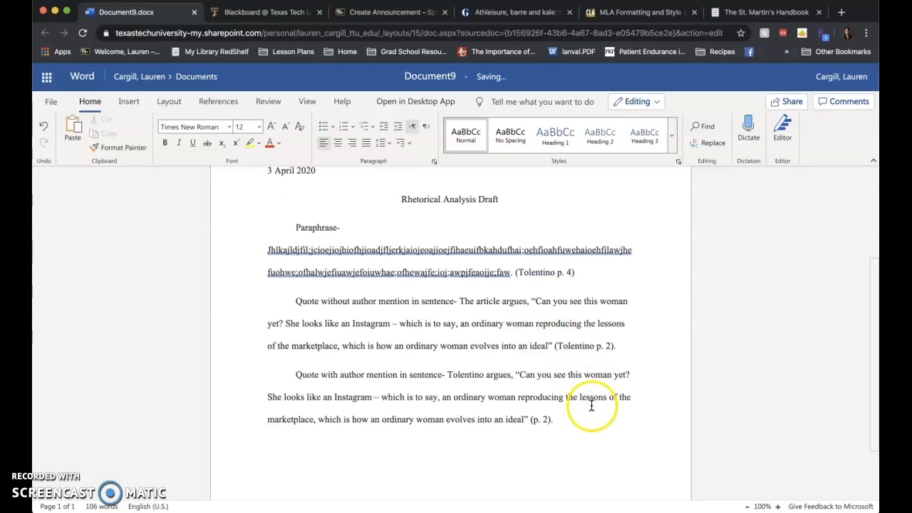
scroll(627, 426, down, 3)
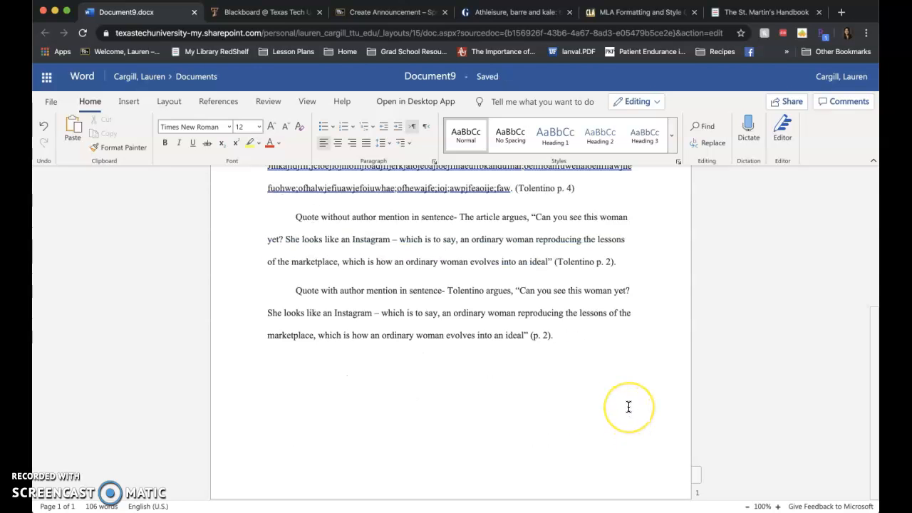
click(411, 190)
click(125, 102)
click(42, 127)
click(320, 282)
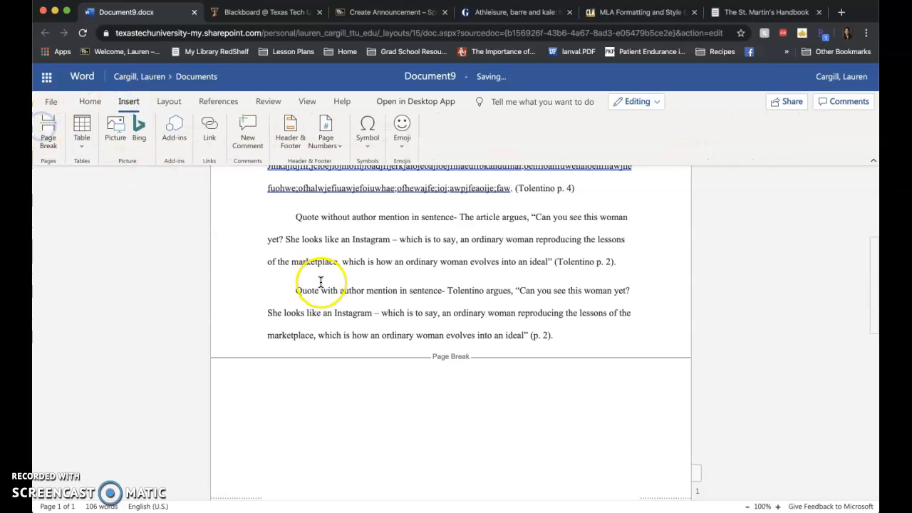
scroll(321, 282, down, 4)
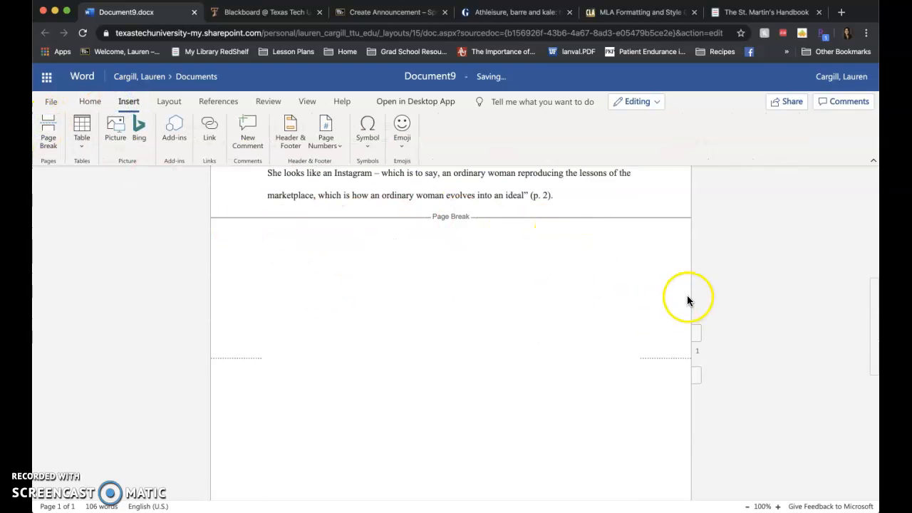
scroll(492, 265, up, 3)
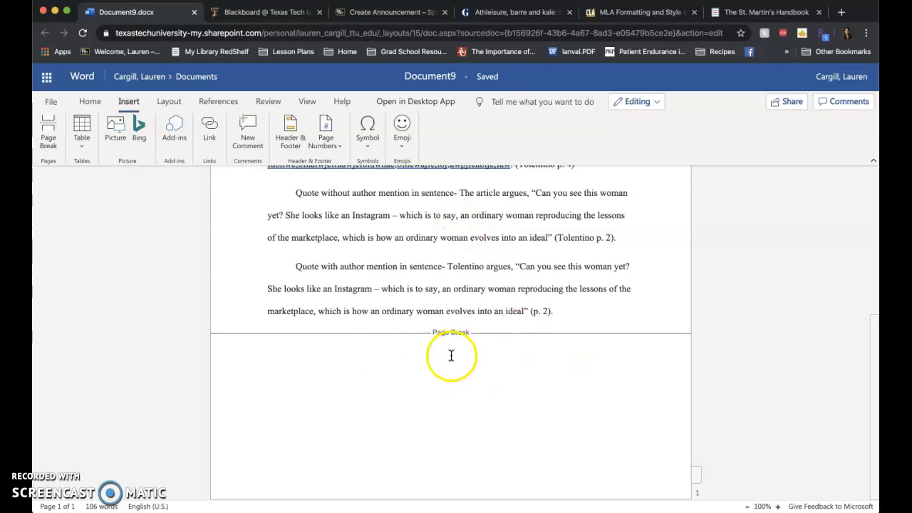
Step: Add the centered title "Works Cited" on the new page and start a left-aligned line below it
click(91, 102)
click(338, 142)
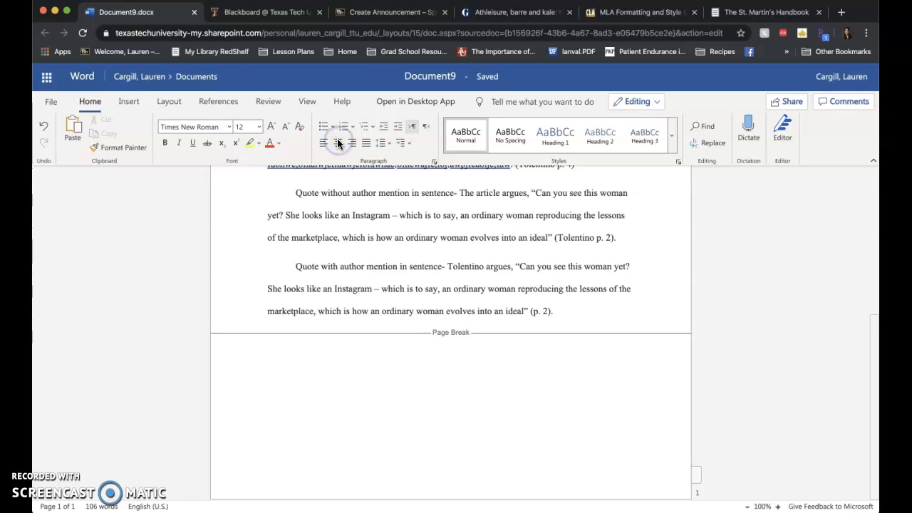
key(Return)
click(323, 144)
click(353, 172)
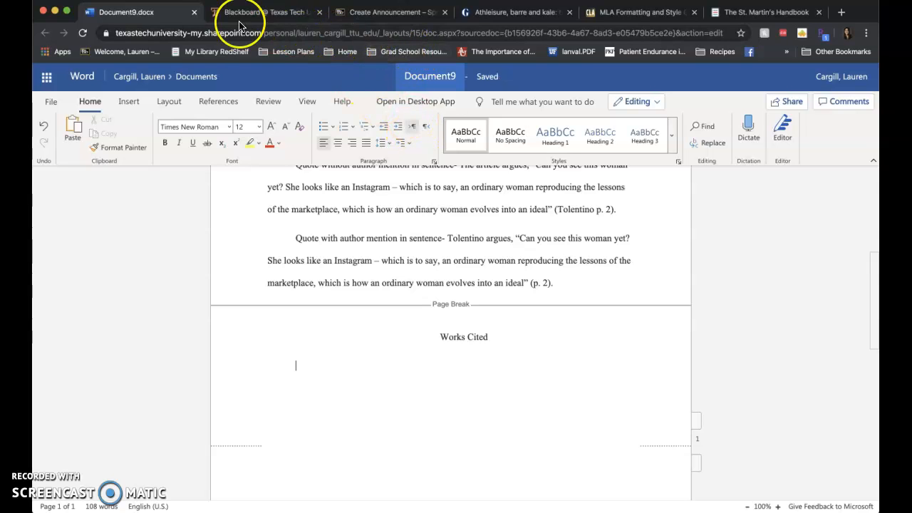
Step: Switch to Blackboard and open the Spring 2020 course Essentials Of College Rhetoric (ENGL-1301-D01)
click(379, 12)
scroll(149, 99, up, 2)
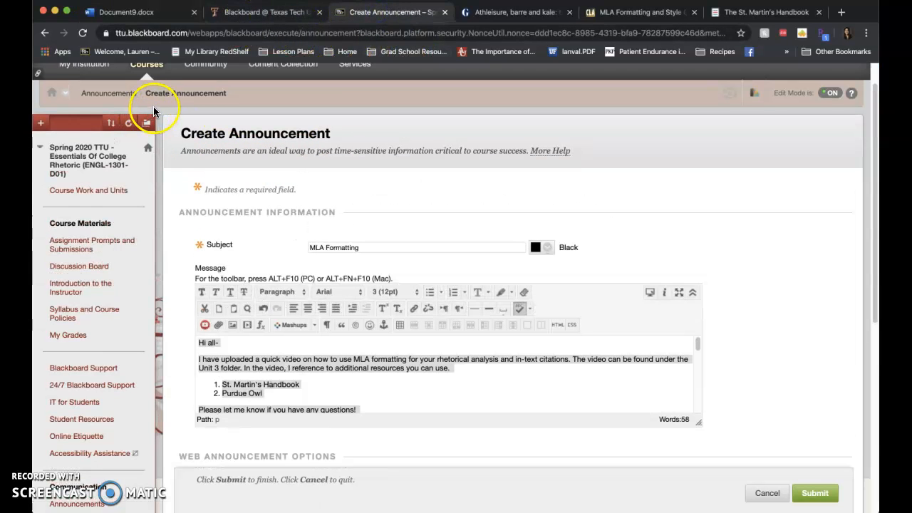
click(148, 86)
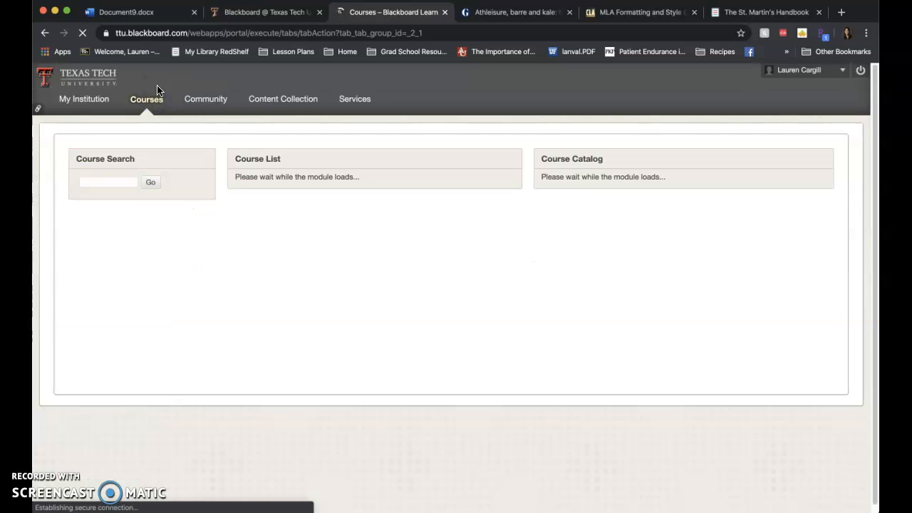
scroll(419, 208, down, 15)
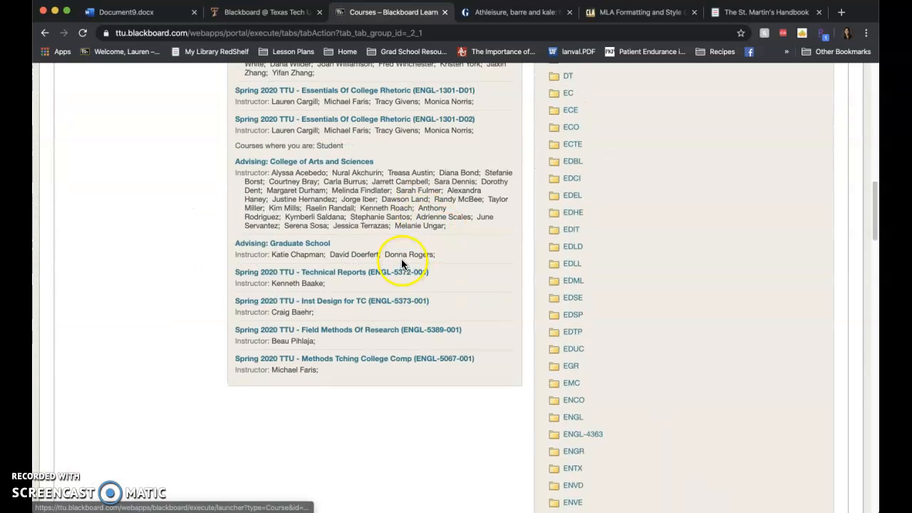
scroll(401, 261, up, 1)
click(449, 107)
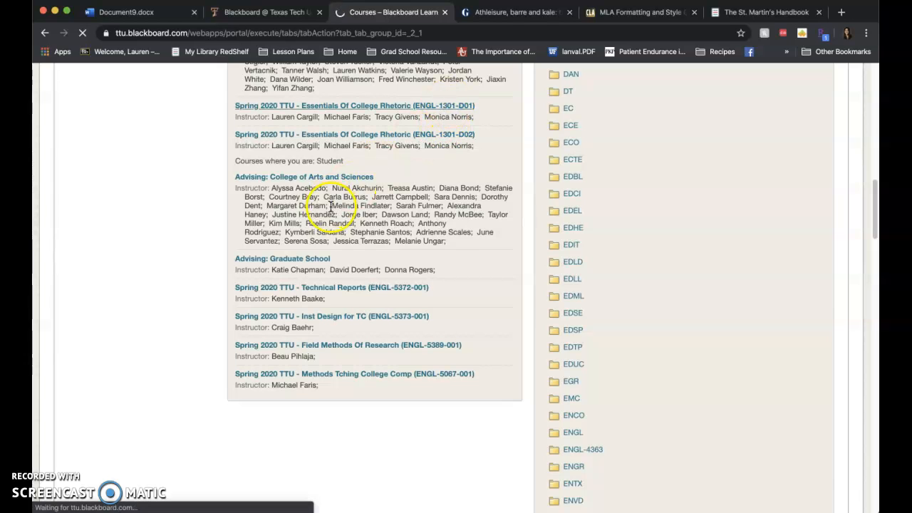
Step: Open the Unit III Readings folder within Unit III: Understanding Perspective (Weeks 6-12)
scroll(335, 207, down, 15)
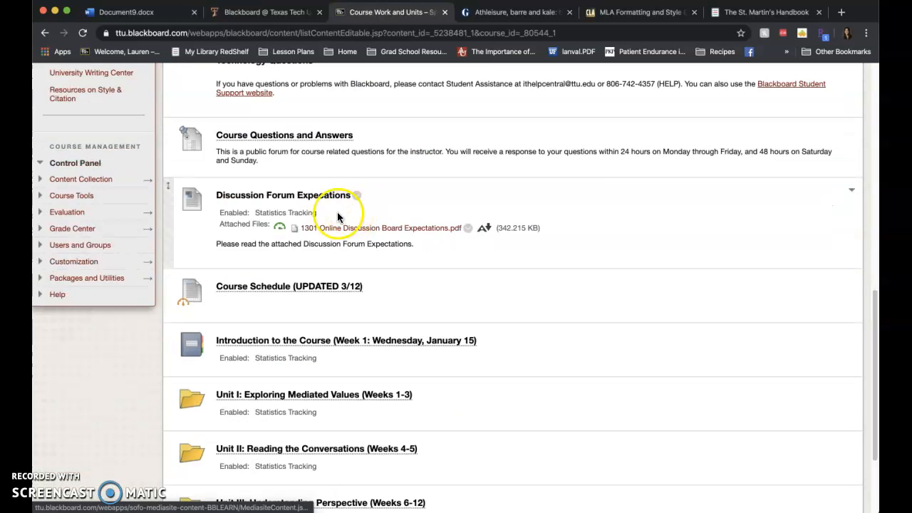
click(331, 412)
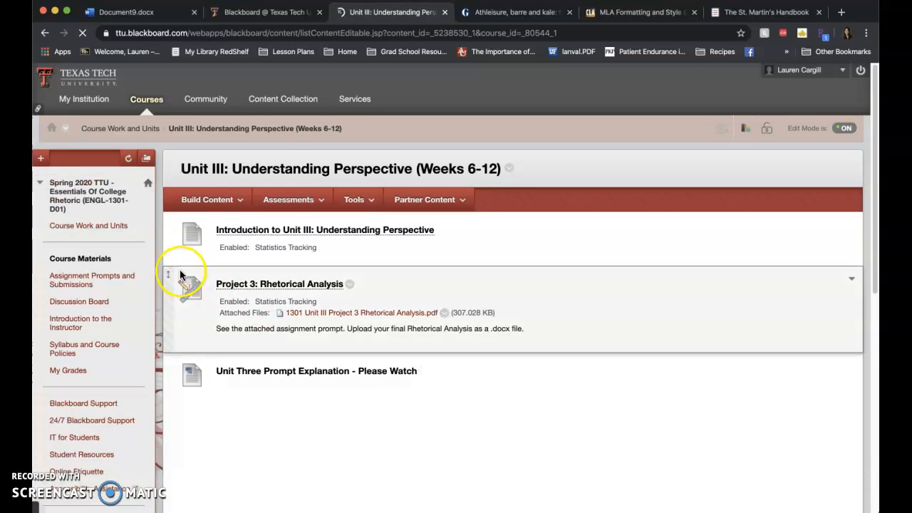
scroll(213, 306, down, 5)
click(236, 286)
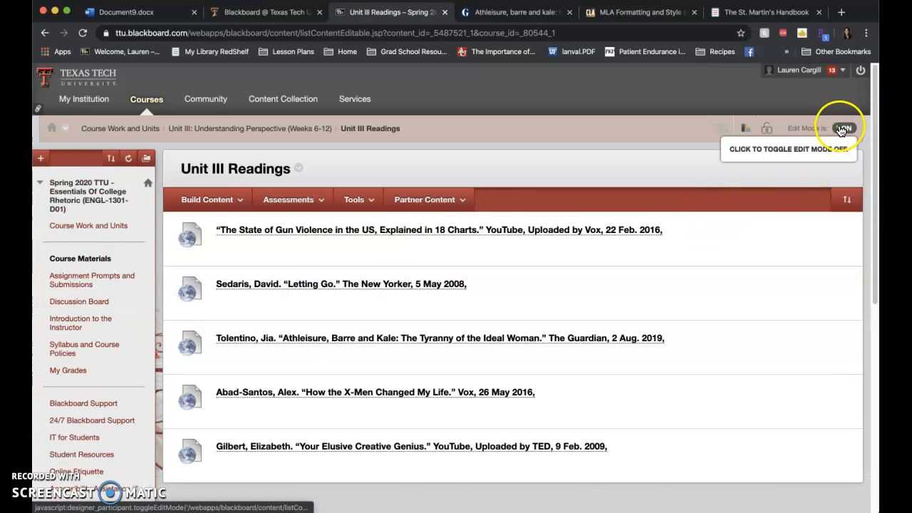
Step: Turn off edit mode and copy the Tolentino "Athleisure, Barre and Kale" citation from the readings list
drag(207, 315, 711, 316)
right_click(622, 316)
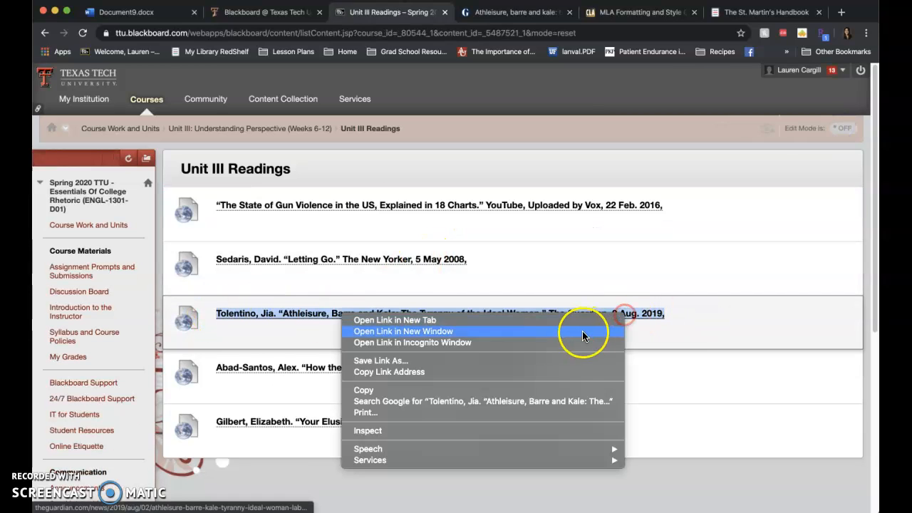
click(560, 390)
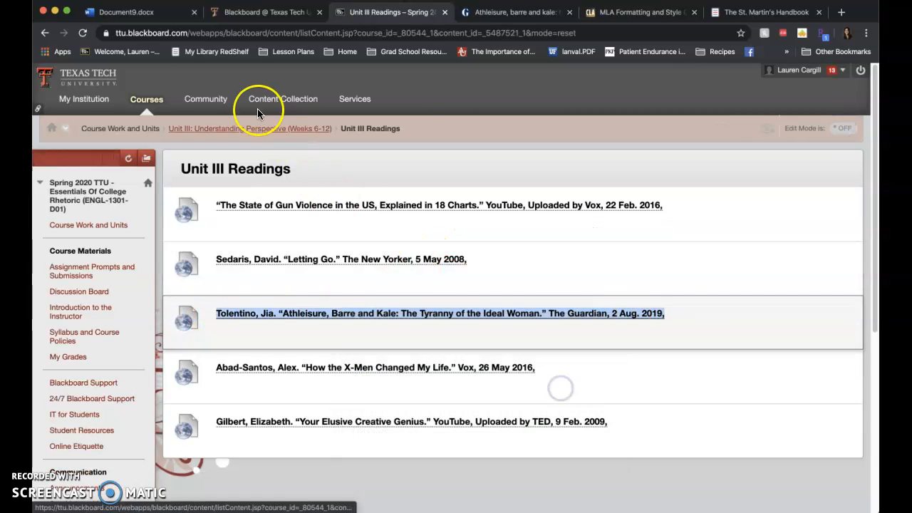
Step: Return to the Word draft and paste the copied Tolentino citation below the Works Cited title
click(173, 12)
click(307, 369)
key(ctrl+v)
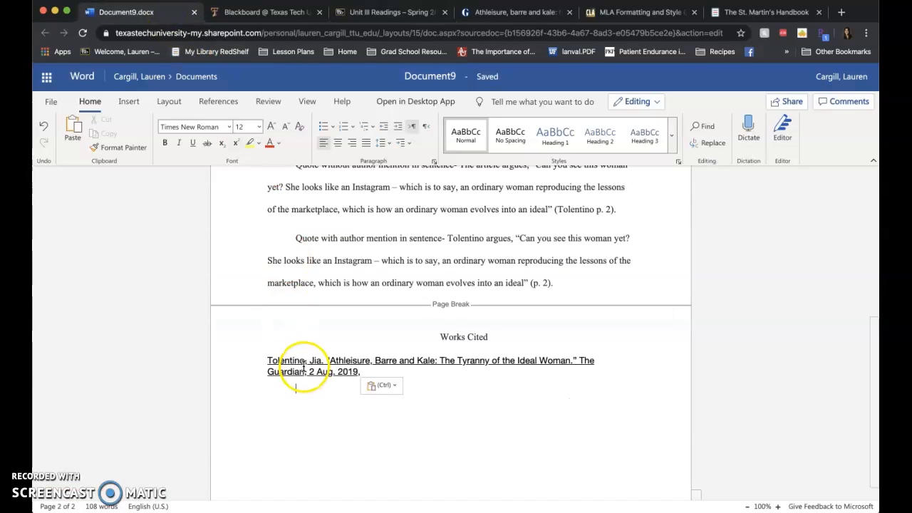
scroll(463, 343, down, 1)
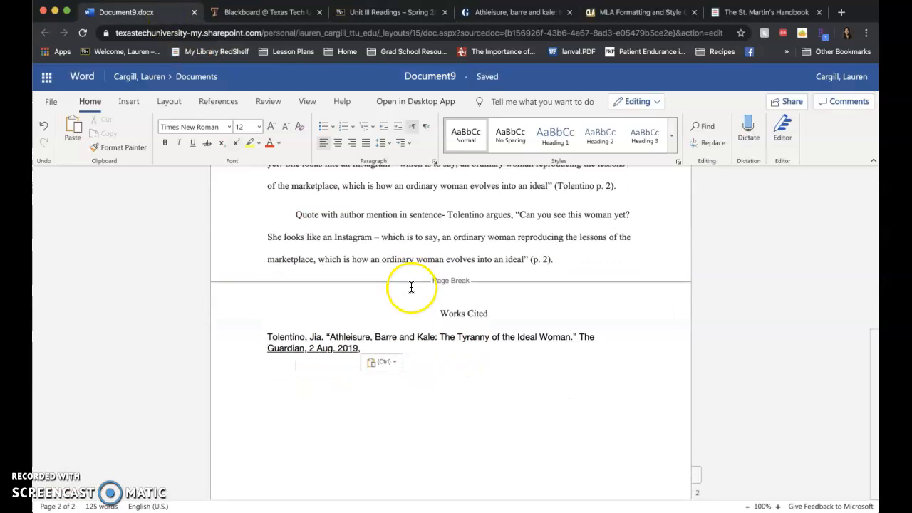
Step: Replace the comma after 2019 in the Tolentino citation with a period
click(376, 347)
text(.)
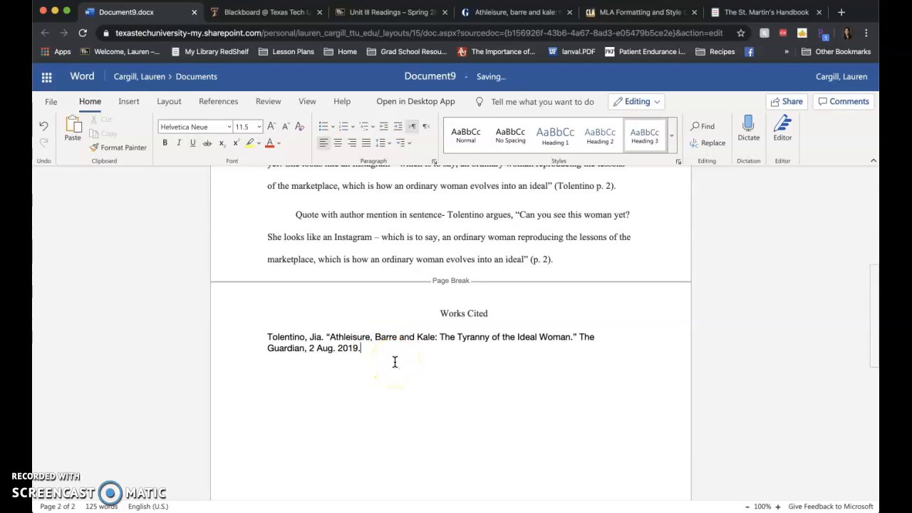
click(334, 342)
click(351, 342)
Step: Cut the Tolentino citation and paste it back below the Works Cited title as plain text
triple_click(375, 349)
key(super+x)
right_click(347, 345)
click(379, 384)
click(551, 335)
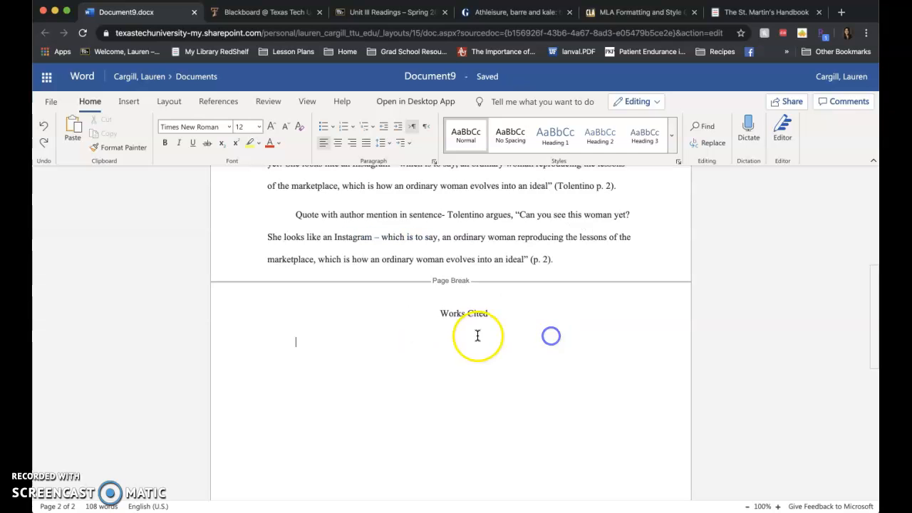
key(super+v)
click(395, 398)
click(394, 398)
click(301, 346)
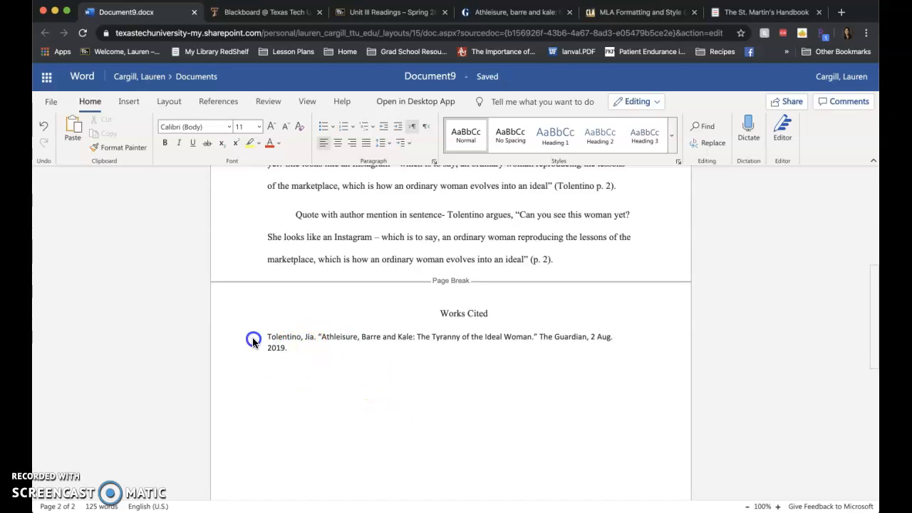
Step: Format the pasted Tolentino citation in Times New Roman, size 12
drag(253, 342, 247, 330)
click(200, 127)
text(Times)
key(Return)
text(12)
key(Return)
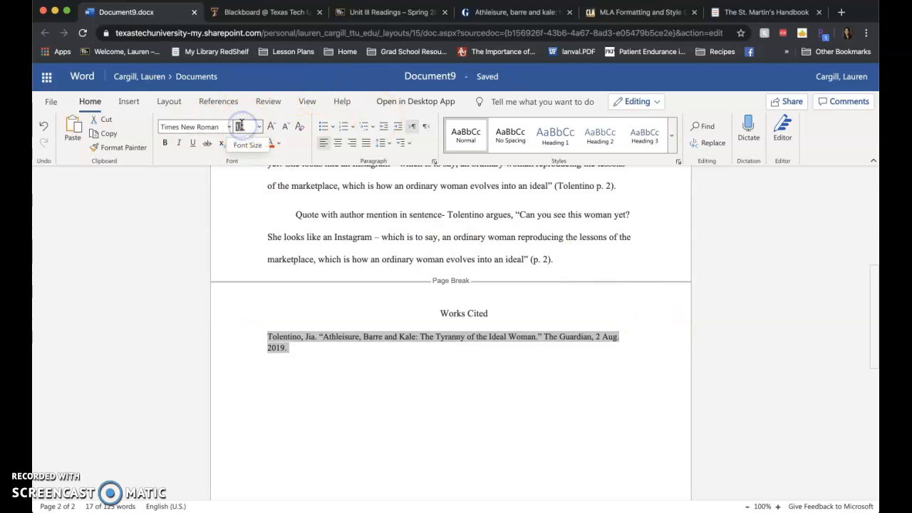
click(382, 365)
click(362, 393)
Step: Give the Tolentino citation a 0.5" hanging indent and 0 pt spacing after the paragraph
click(263, 336)
right_click(263, 348)
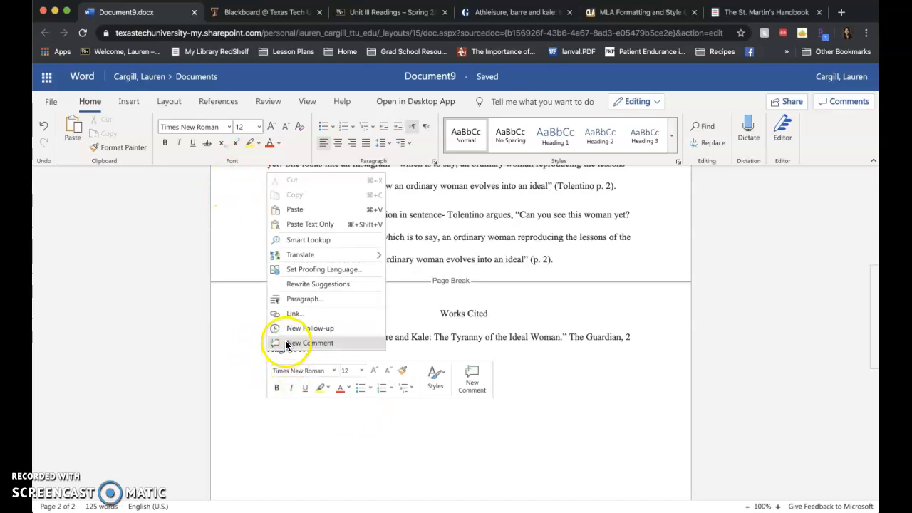
click(316, 303)
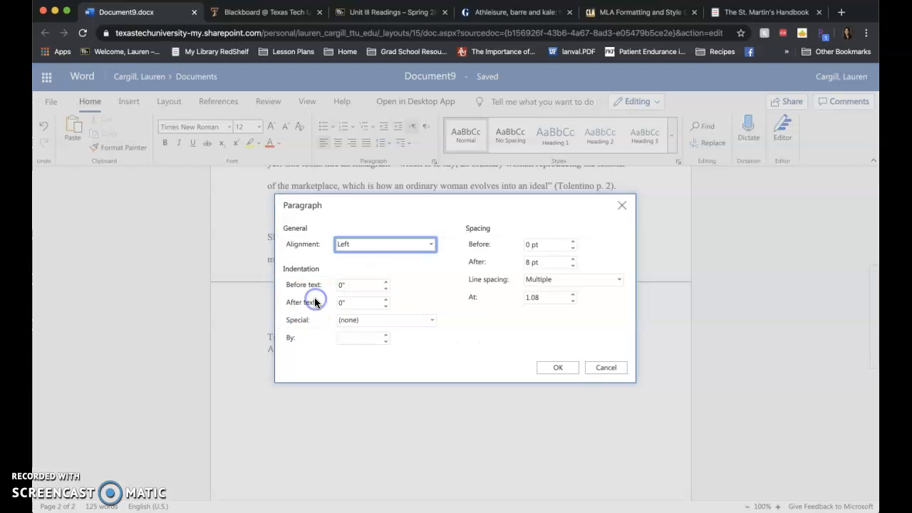
click(557, 263)
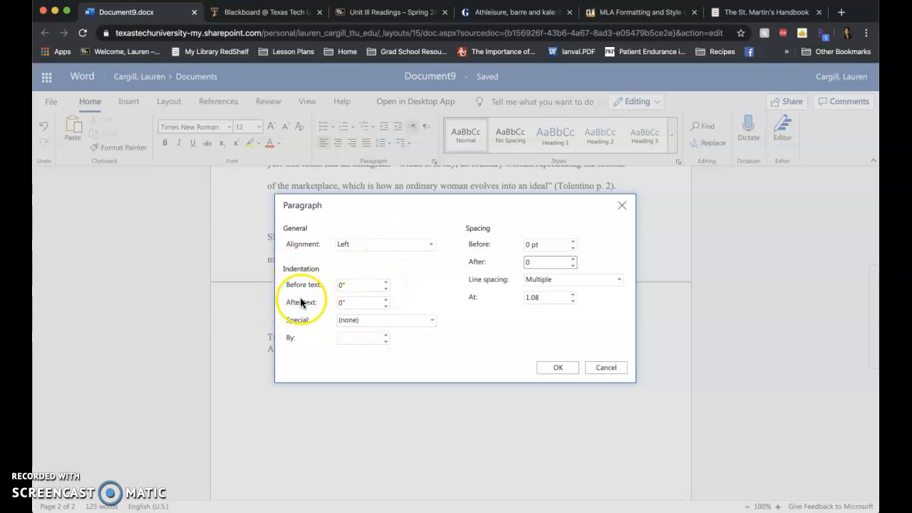
click(378, 321)
click(362, 360)
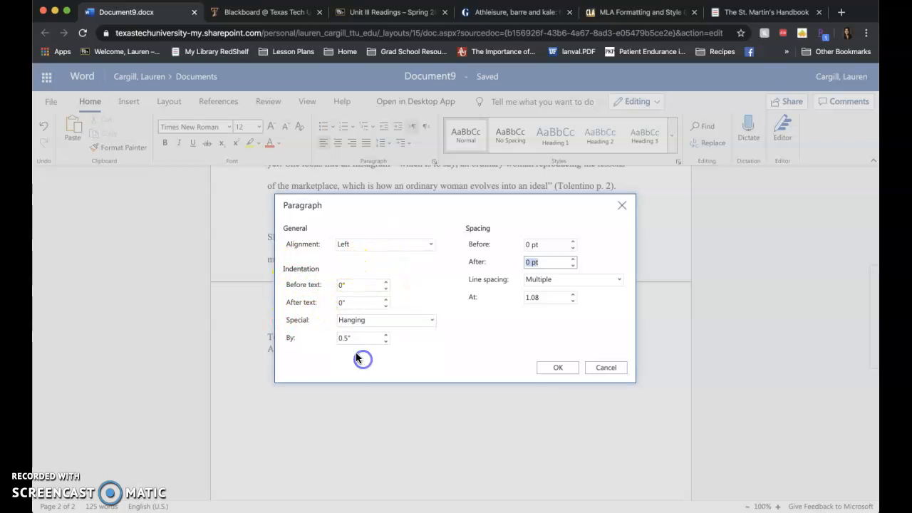
click(553, 367)
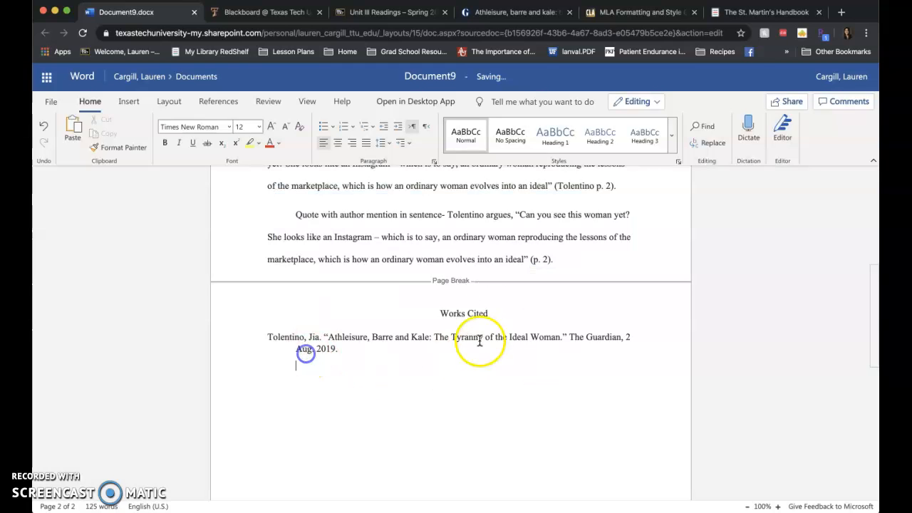
Step: Open the header with the Different First Page option and enter the author's last name right-aligned in the first-page header
scroll(527, 335, up, 1)
scroll(492, 307, up, 5)
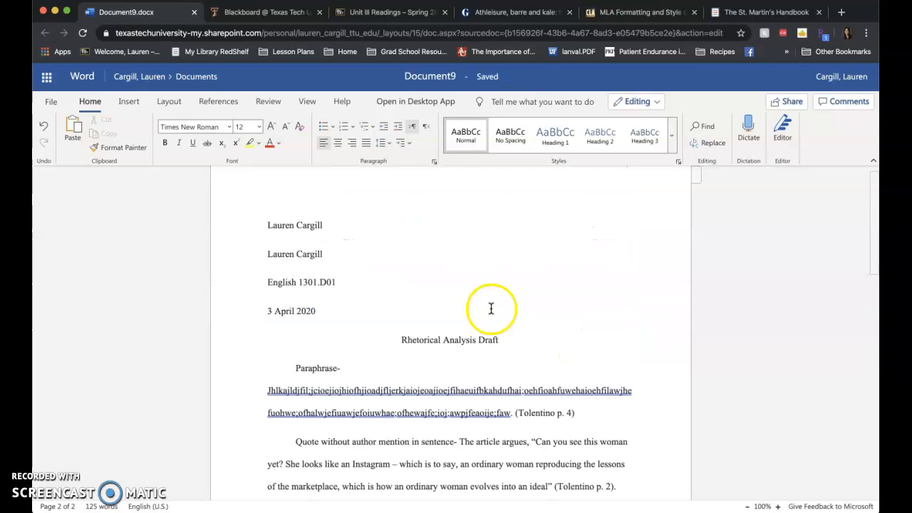
scroll(613, 264, down, 10)
scroll(638, 278, up, 5)
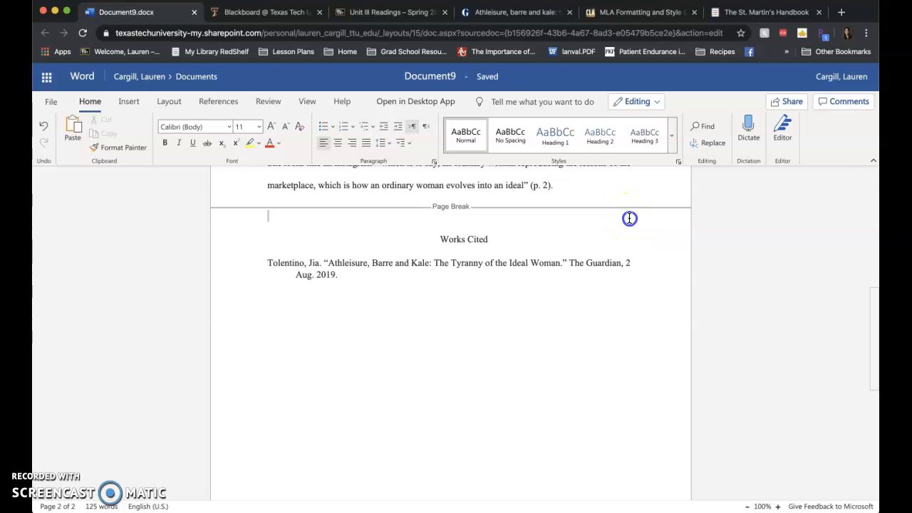
click(540, 227)
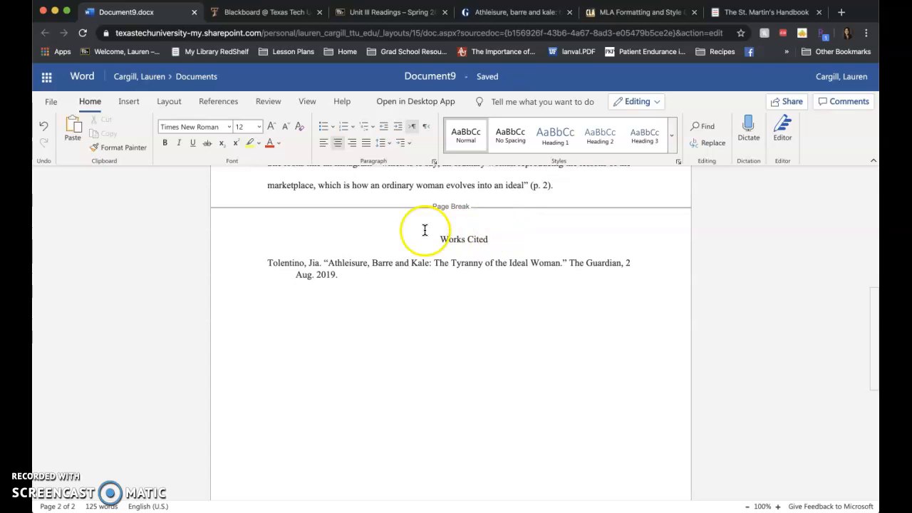
click(306, 102)
click(229, 132)
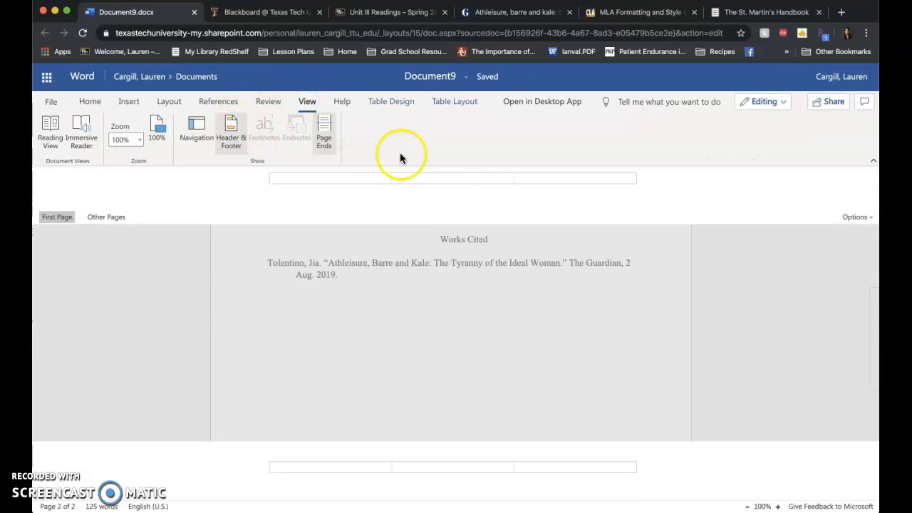
click(854, 220)
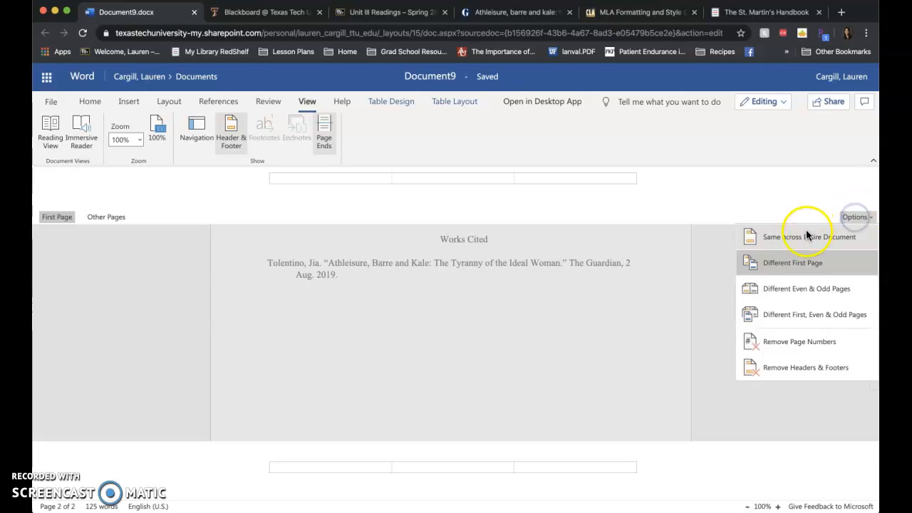
click(786, 265)
click(583, 180)
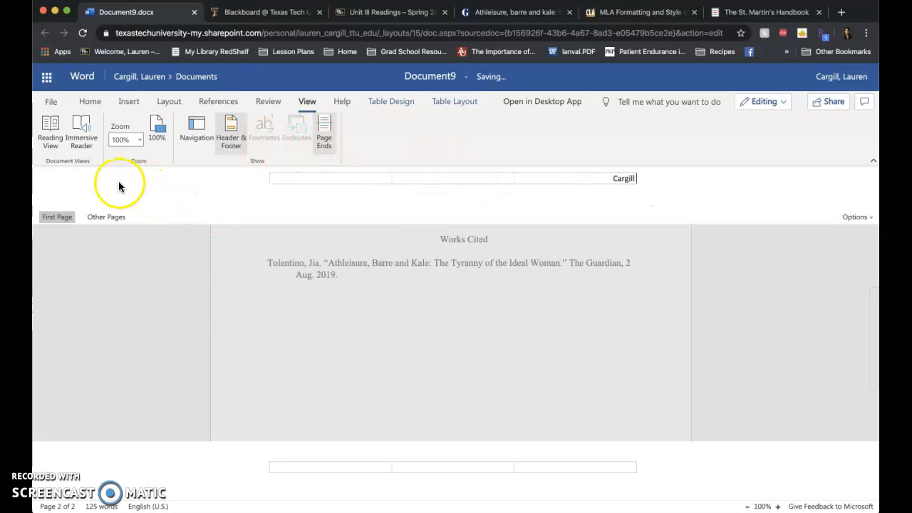
Step: Format the last name in the first-page header in Times New Roman, size 12
click(88, 103)
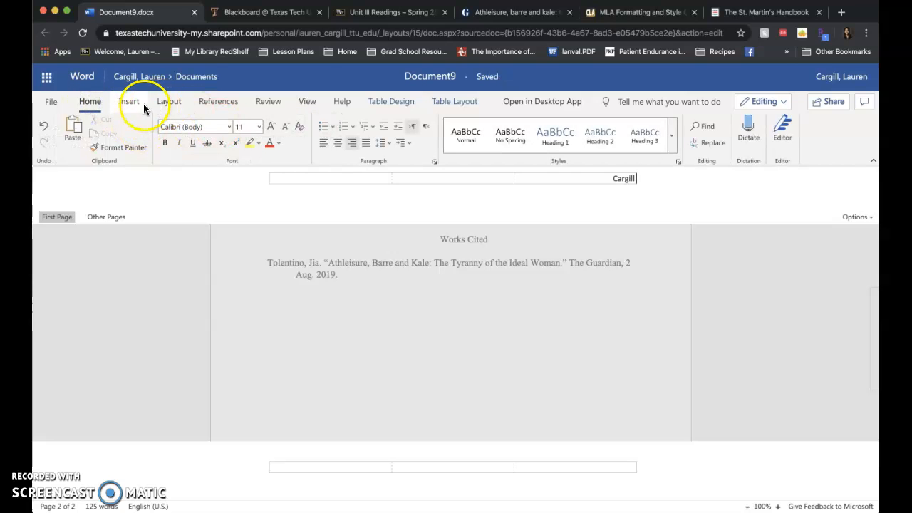
click(205, 127)
key(Return)
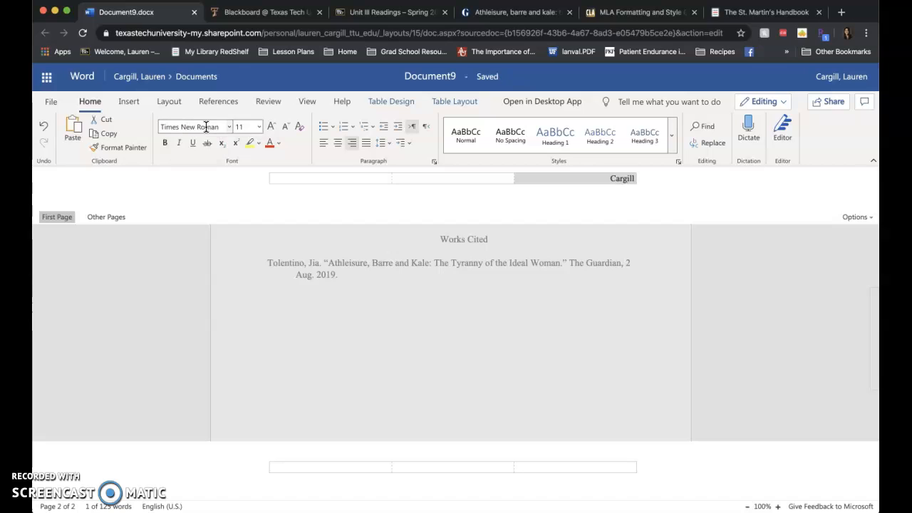
text(12)
key(Return)
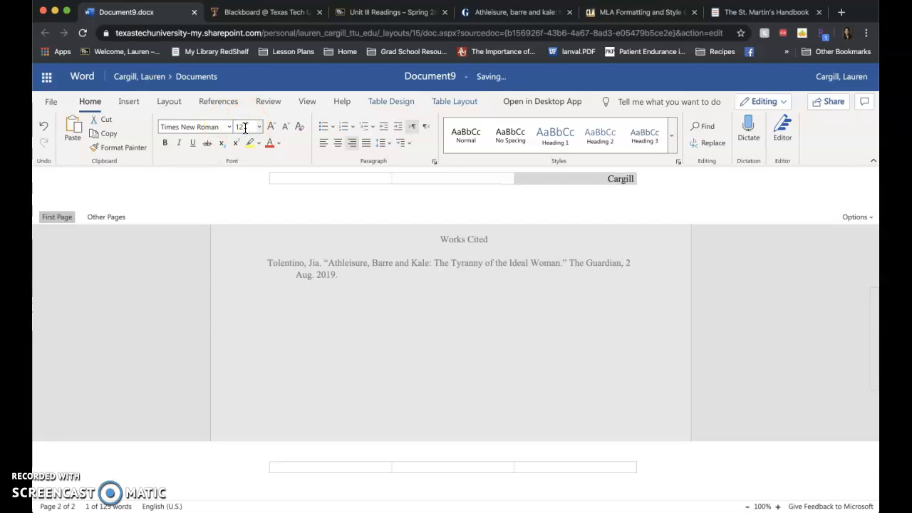
Step: Insert right-aligned page numbers in the header and enter the author's last name before the number for the other pages
click(600, 182)
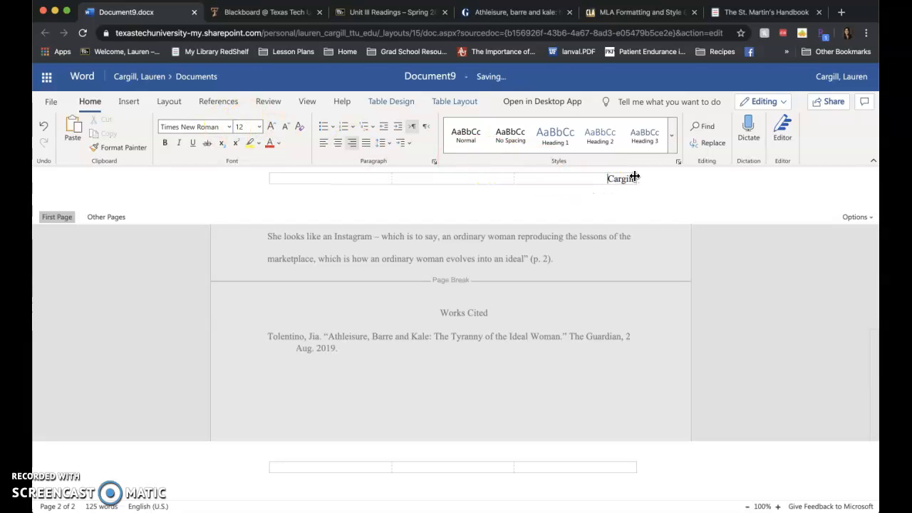
click(126, 102)
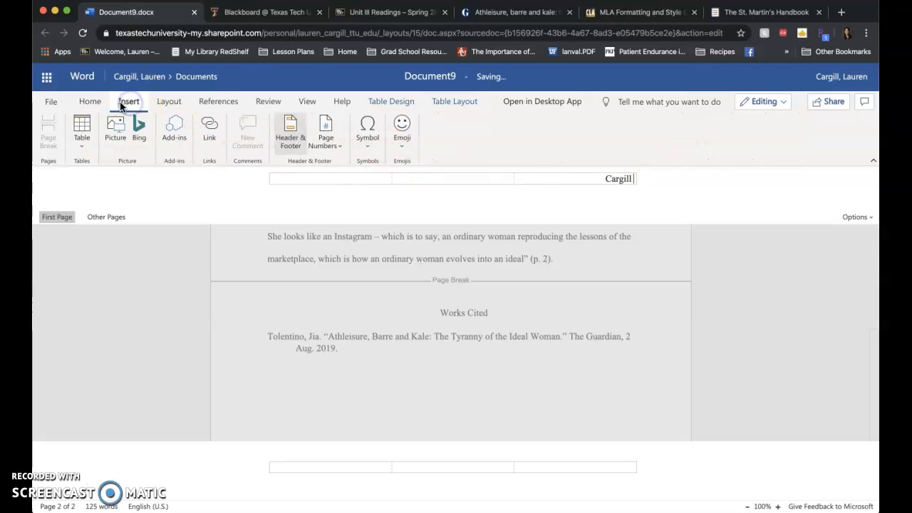
click(327, 143)
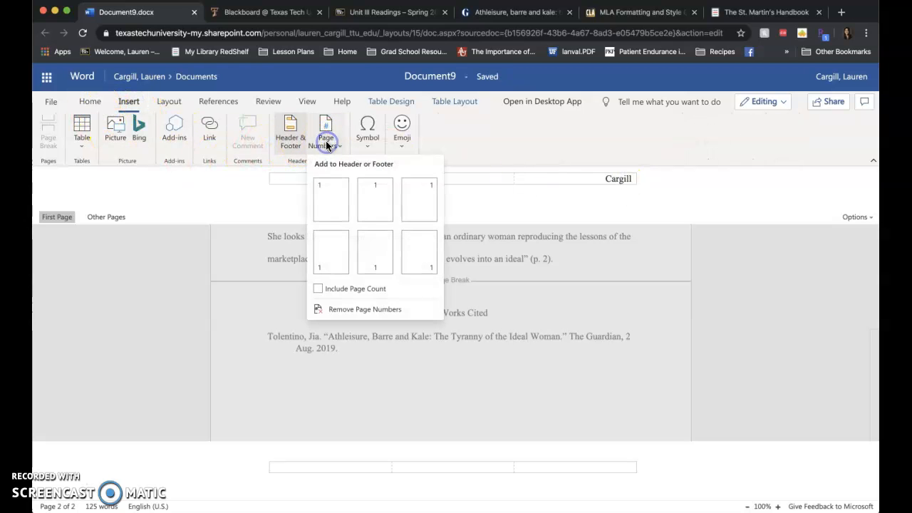
click(419, 201)
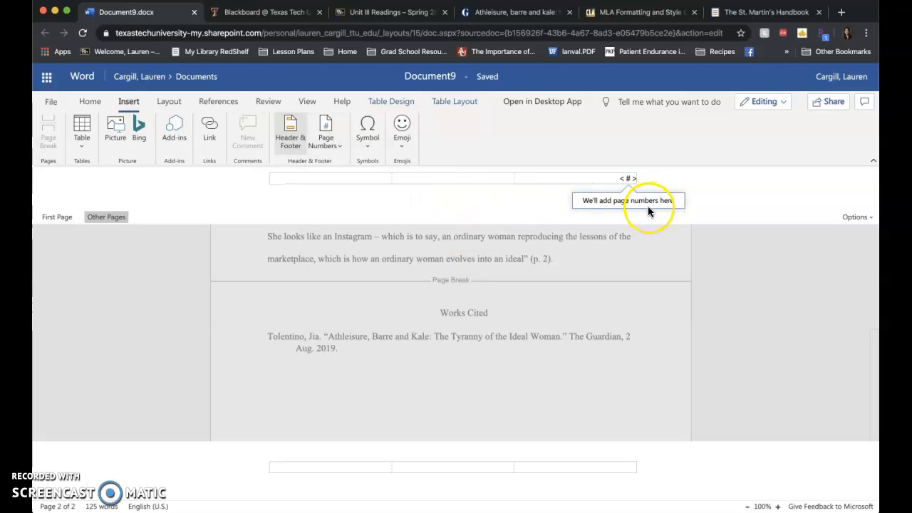
text(Cargill)
Step: Format the last name in the other pages' header in Times New Roman, size 12, and return to the document body
click(80, 101)
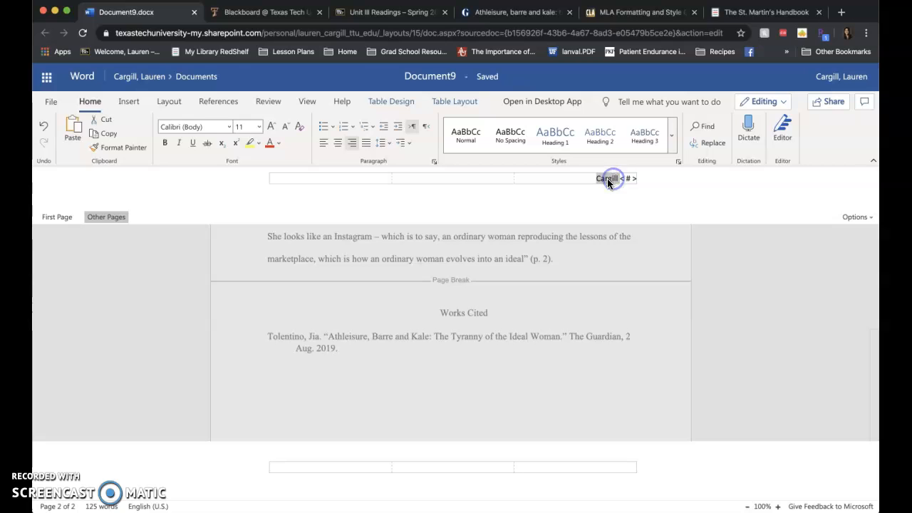
click(204, 127)
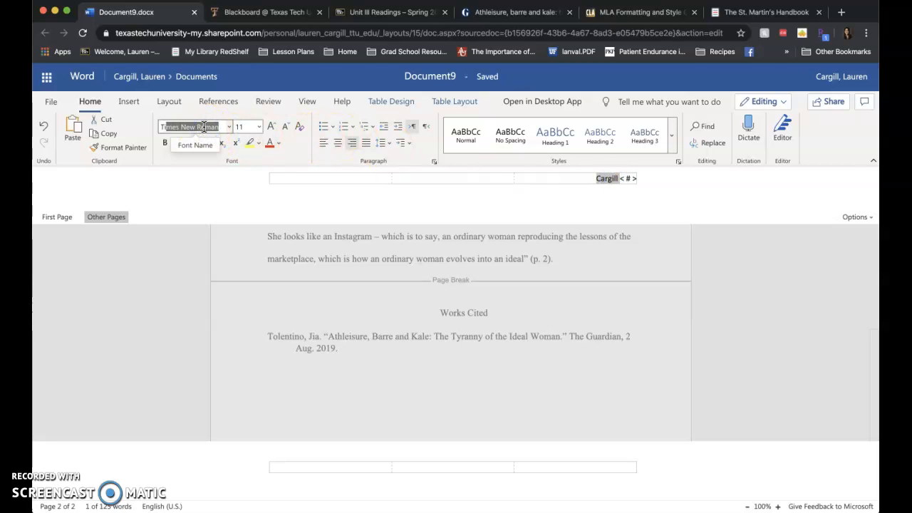
click(208, 121)
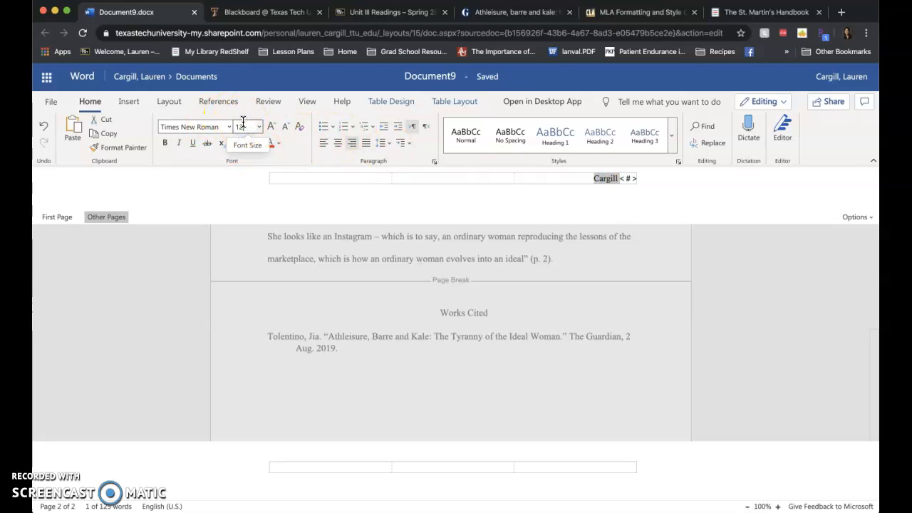
click(750, 327)
Step: Look through both pages and reopen the first-page header to check how the header is set up
scroll(674, 319, up, 5)
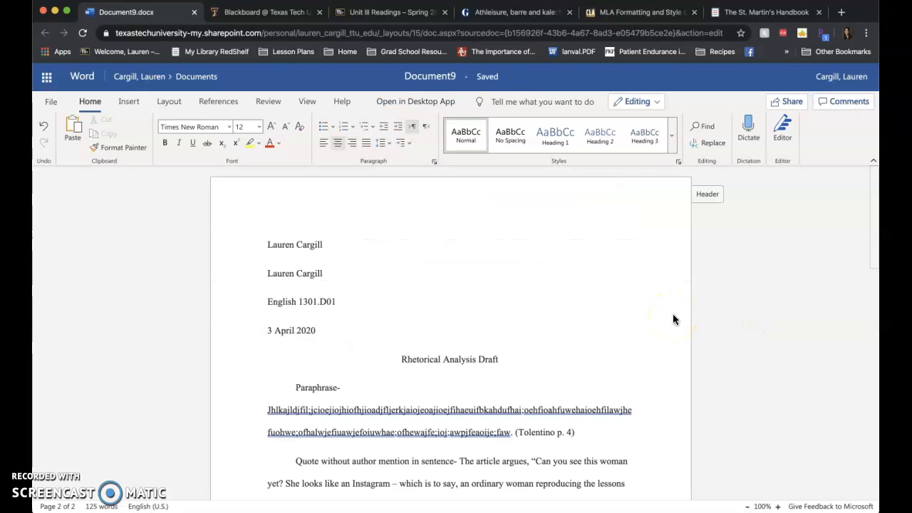
scroll(674, 320, down, 5)
click(625, 317)
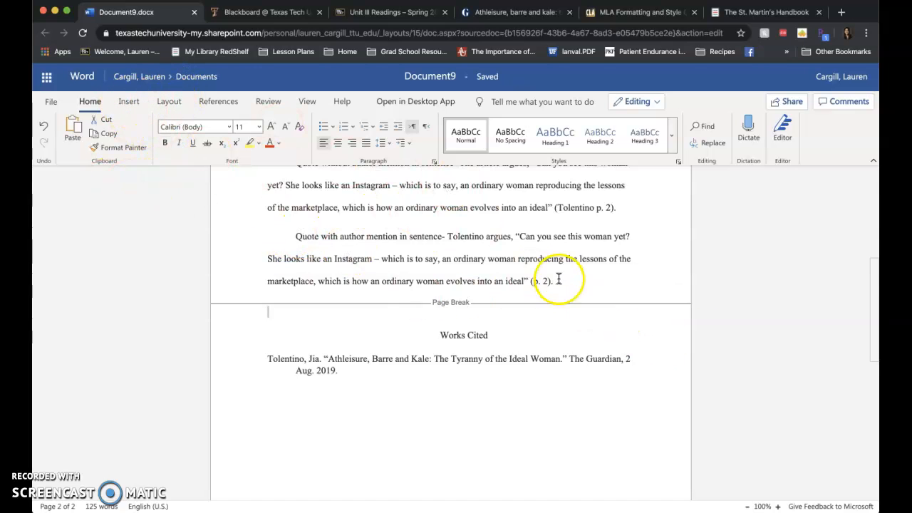
click(307, 100)
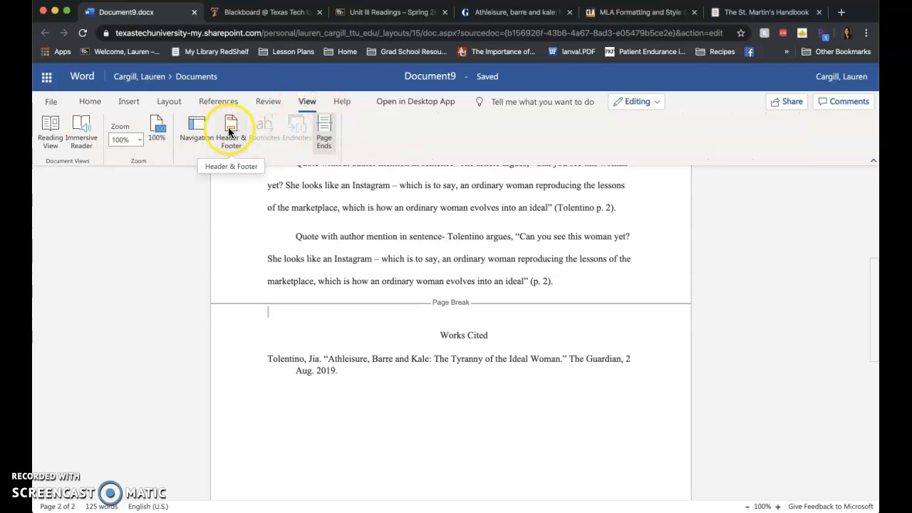
click(229, 132)
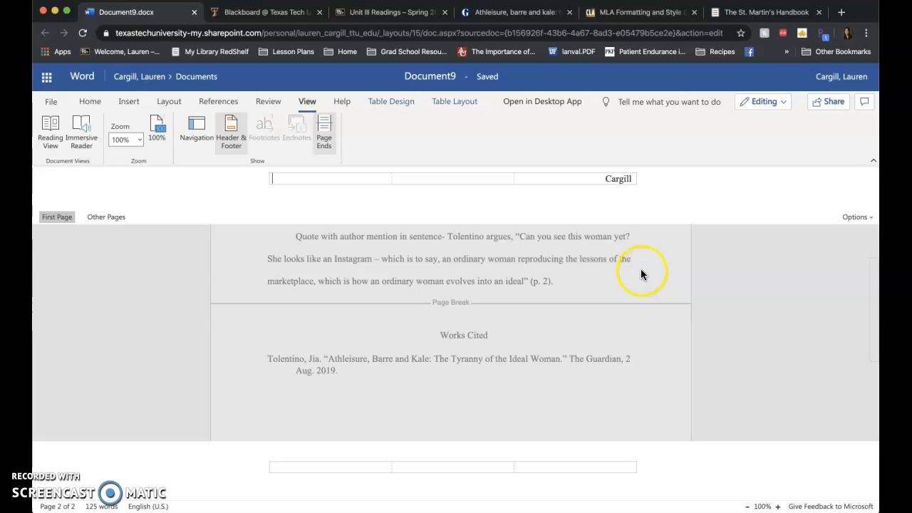
double_click(138, 277)
scroll(539, 274, up, 10)
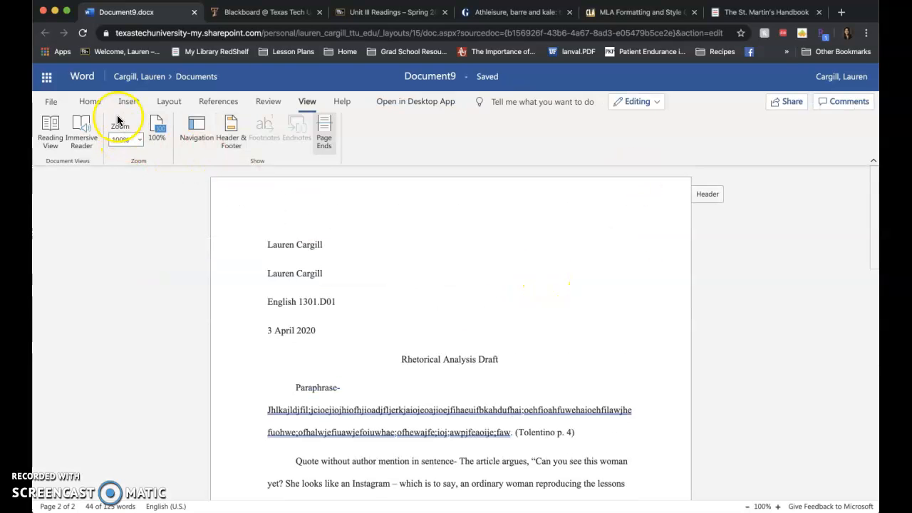
Step: Turn off the page-end display and open a print preview of the document to examine its header
click(297, 106)
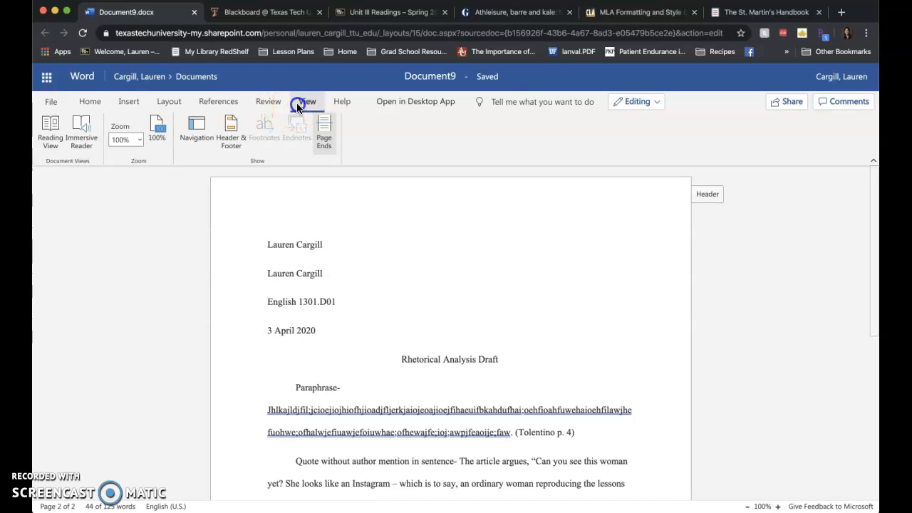
click(327, 136)
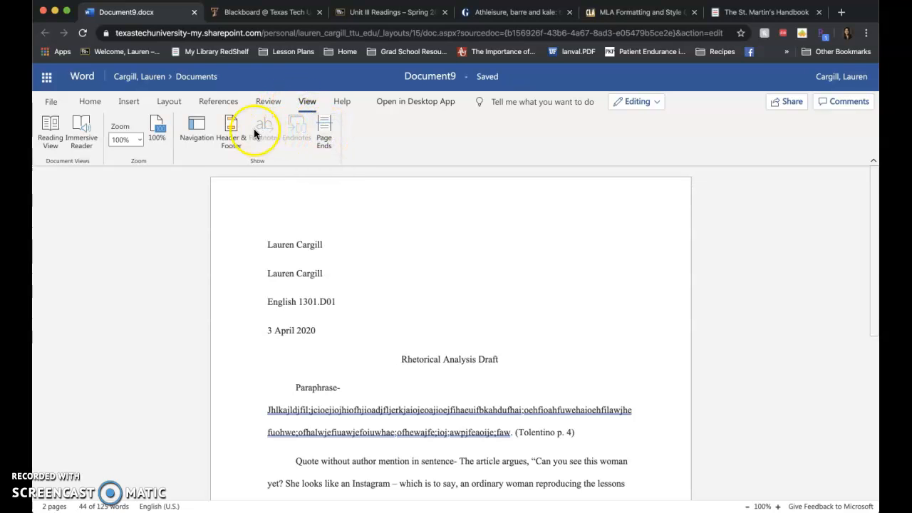
click(59, 105)
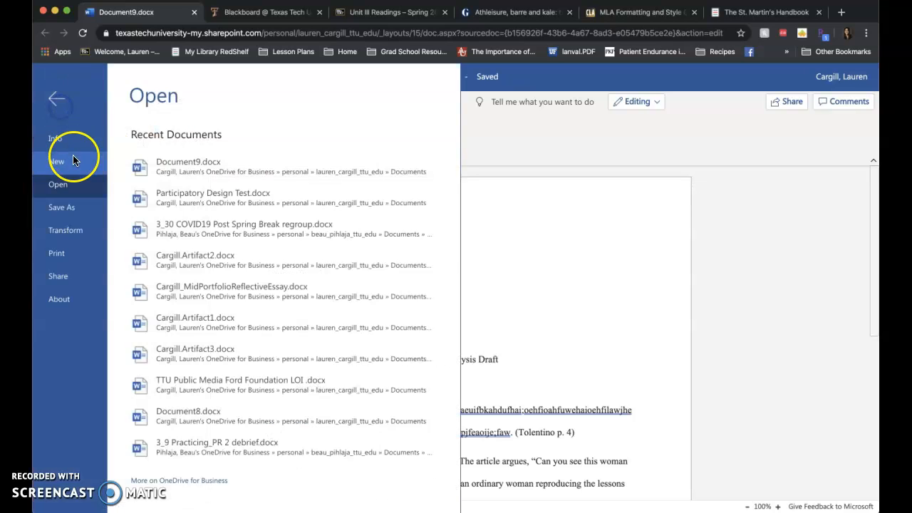
click(64, 258)
click(210, 141)
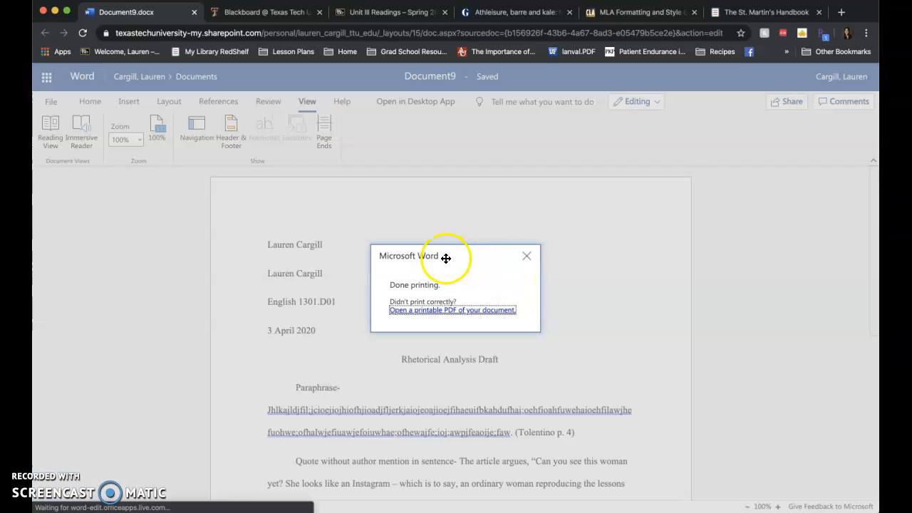
click(437, 311)
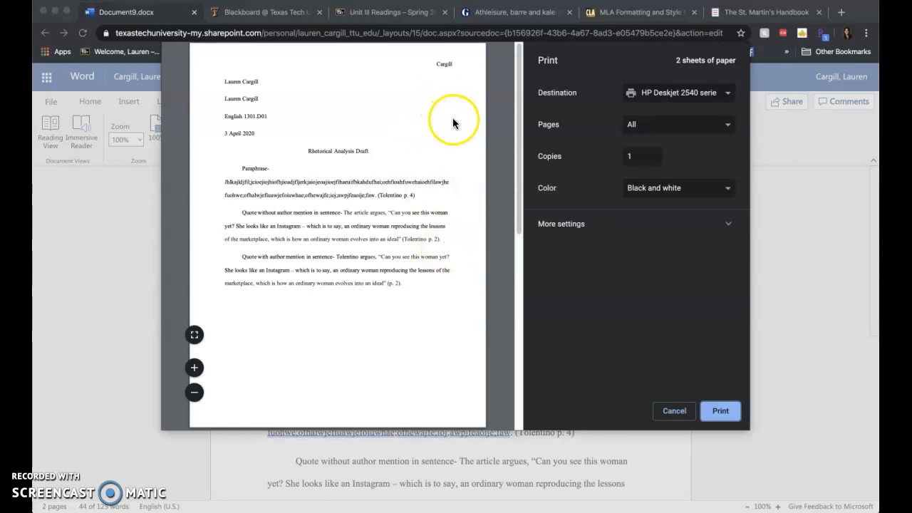
Step: Cancel the print job, dismiss the printing message and look over the draft down to the Works Cited page
click(674, 411)
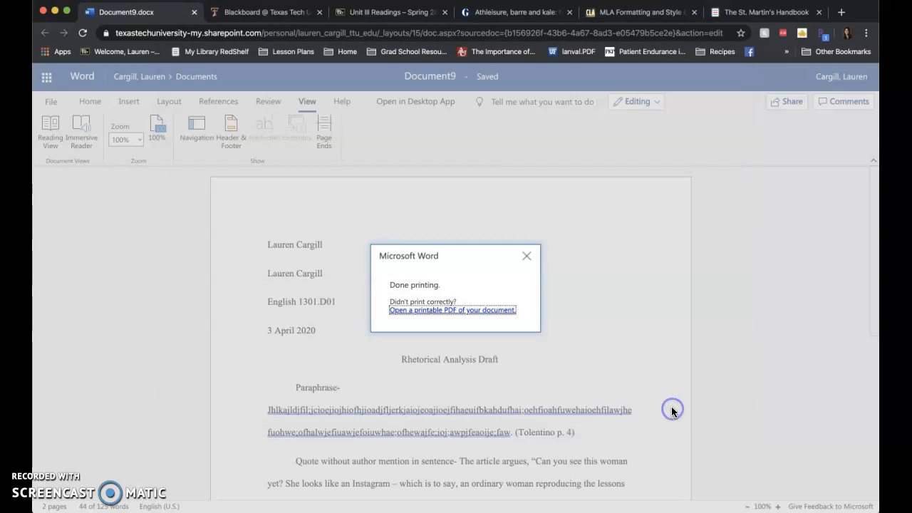
click(528, 257)
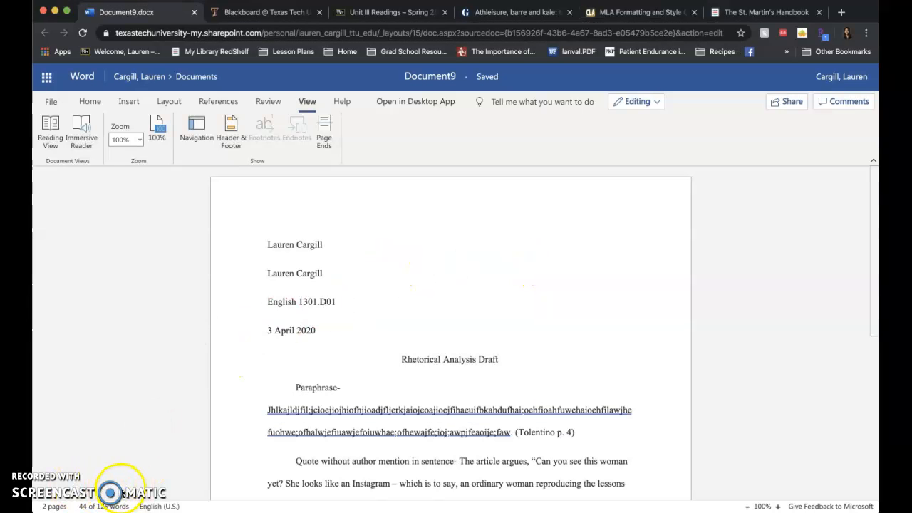
scroll(535, 375, down, 5)
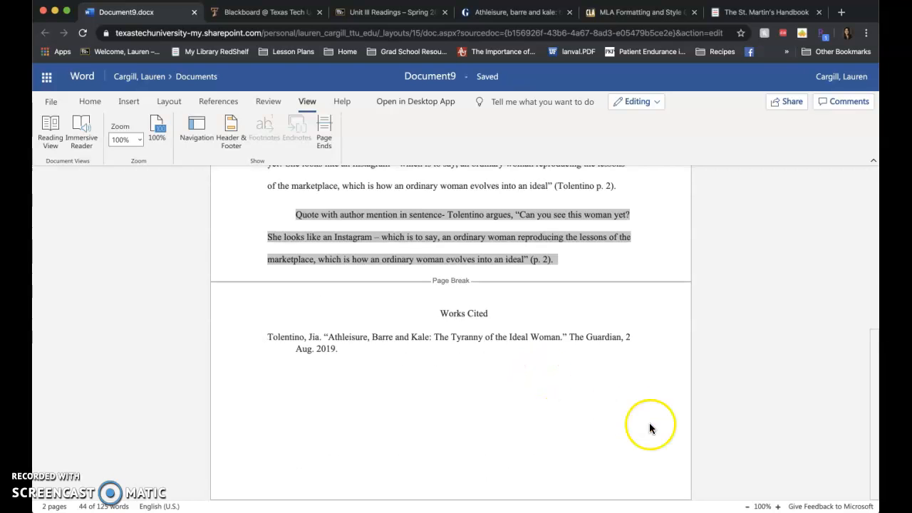
scroll(586, 411, up, 10)
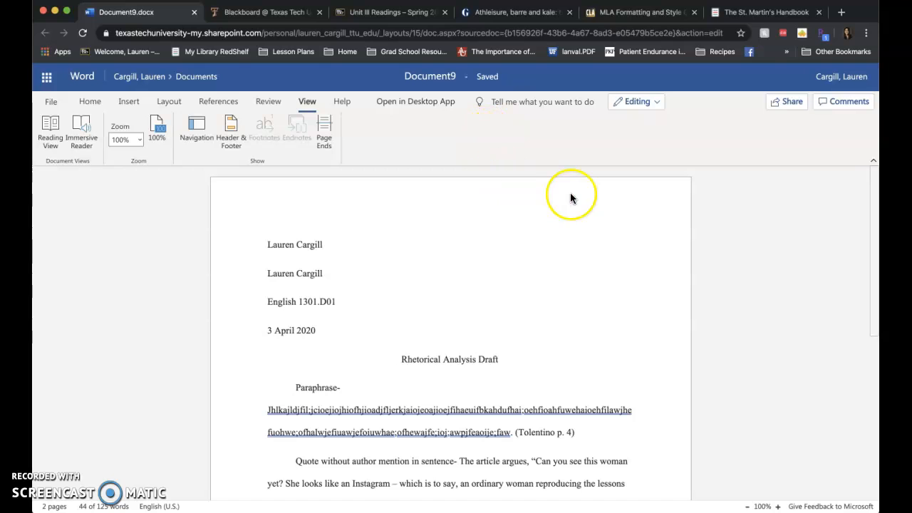
Step: Switch to the Purdue OWL MLA Formatting and Style Guide and look through its topic list and core-element citation rules
click(641, 12)
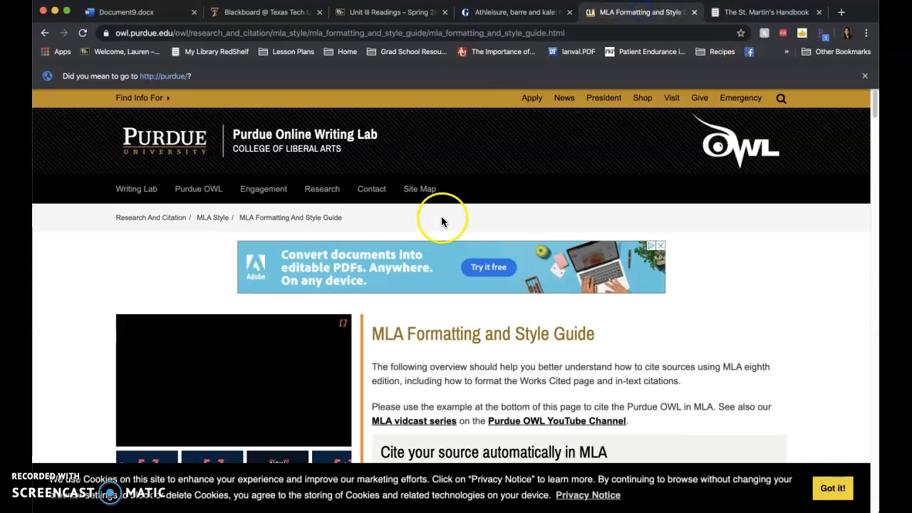
scroll(446, 210, down, 8)
scroll(244, 223, down, 5)
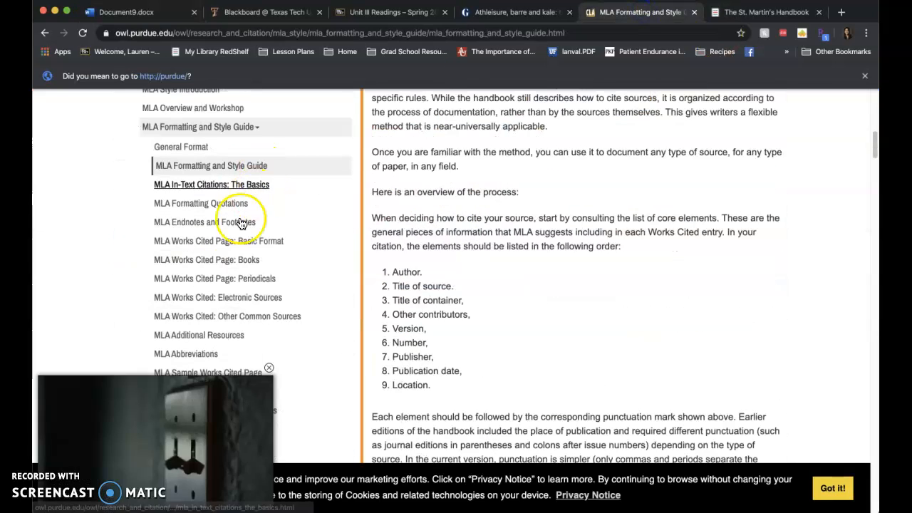
scroll(307, 307, down, 5)
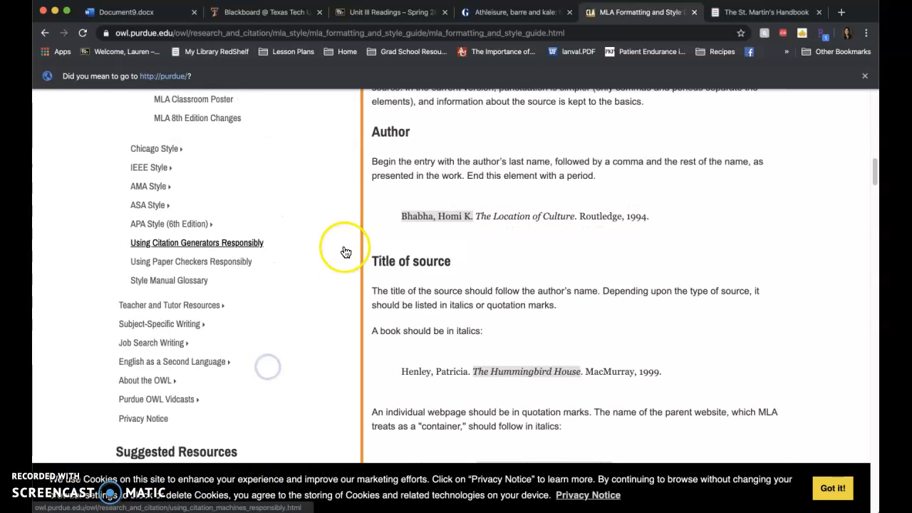
scroll(346, 243, up, 20)
Step: Switch to The St. Martin's Handbook and highlight the Chapter 32 heading of the MLA Style chapter in yellow
click(745, 15)
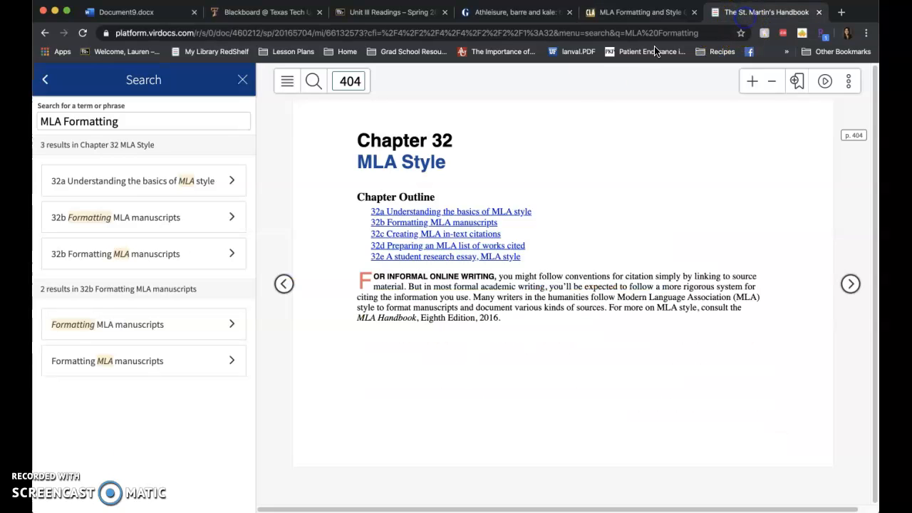
drag(469, 143, 330, 142)
click(534, 151)
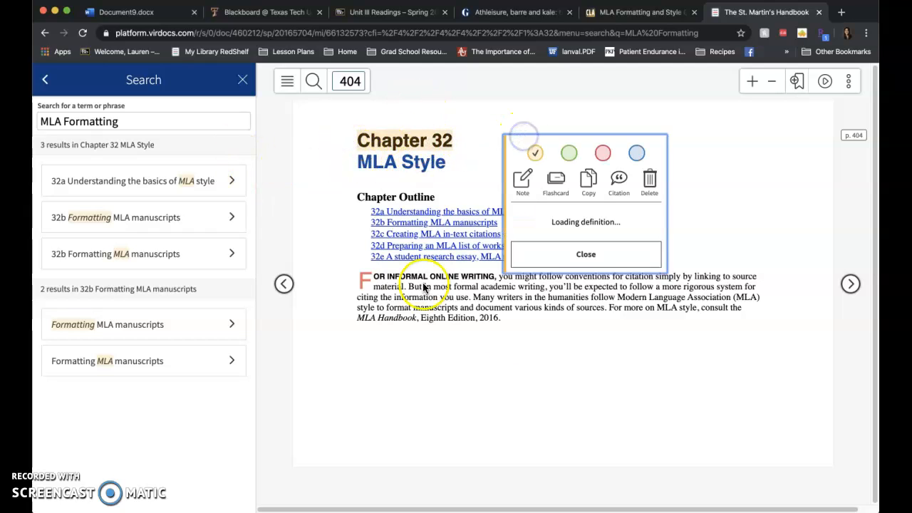
click(531, 363)
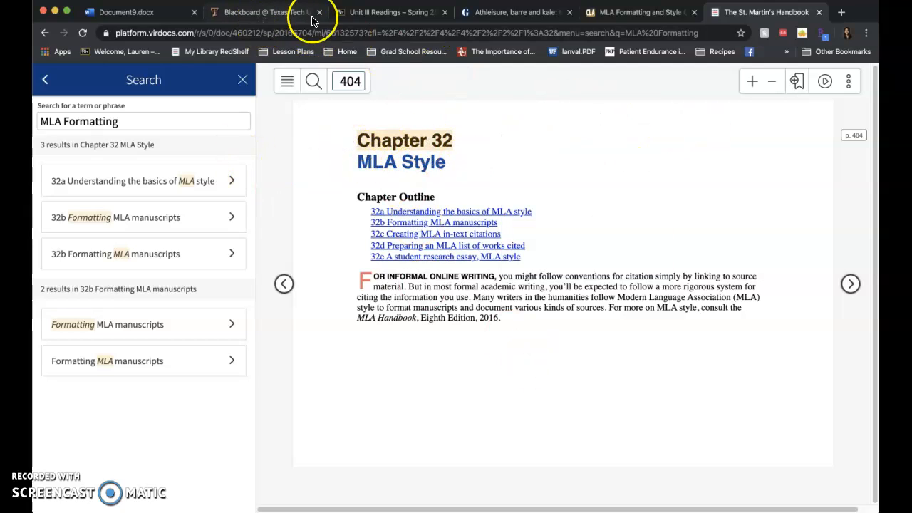
Step: Return to Document9 in Word and review the finished draft from the heading to the Works Cited entry
click(143, 15)
scroll(211, 285, down, 5)
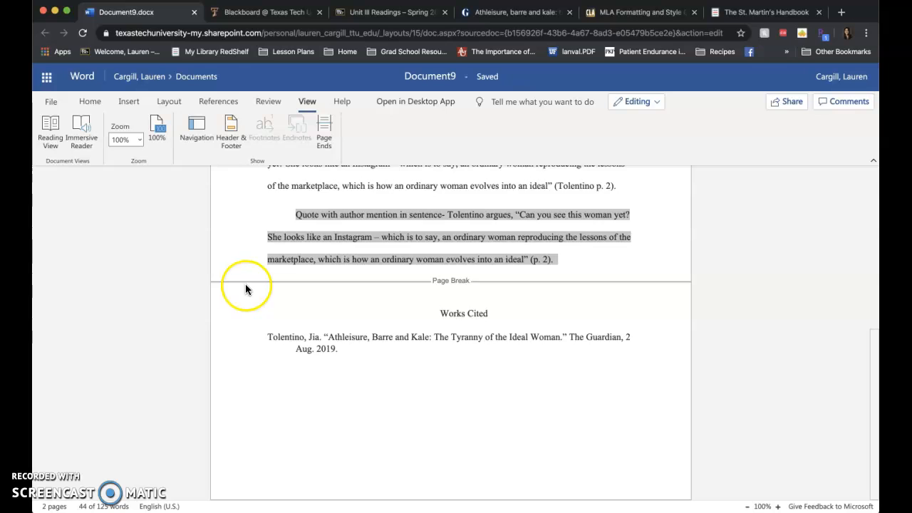
scroll(245, 285, up, 5)
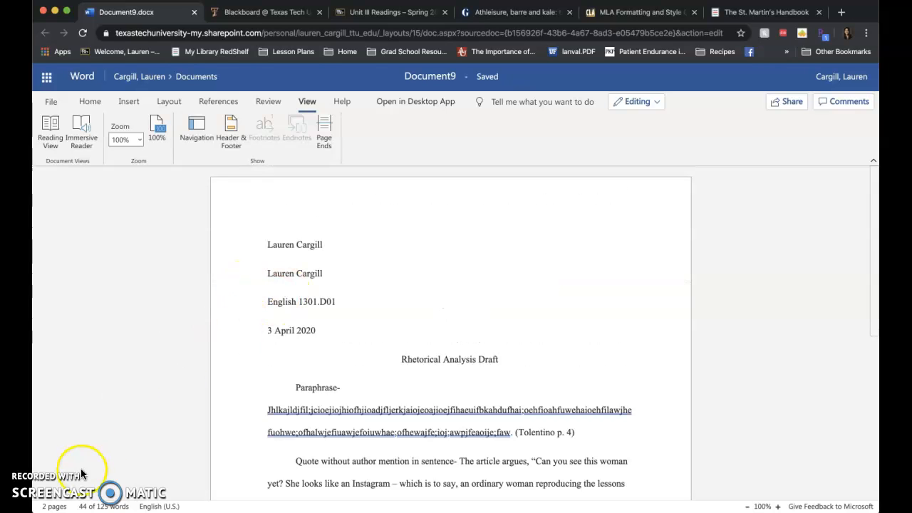